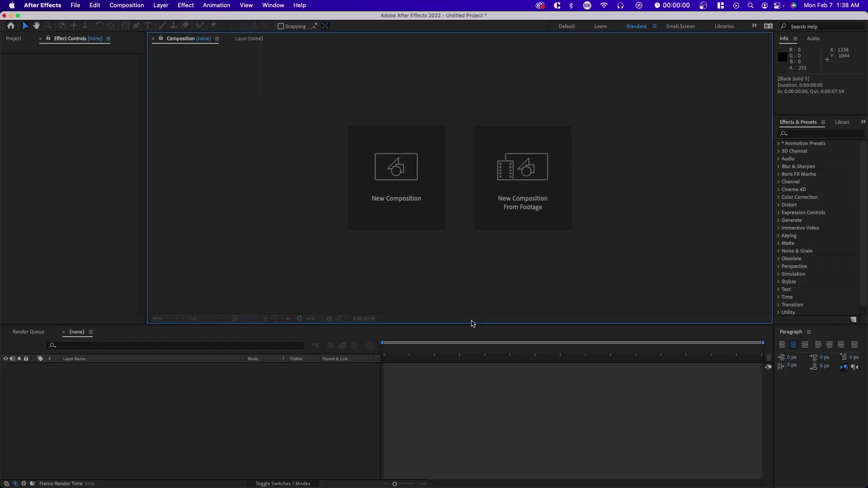
# Create a 1920 × 1080 composition at 60 fps lasting 8 seconds and add a full-size black solid layer.
pyautogui.click(419, 226)
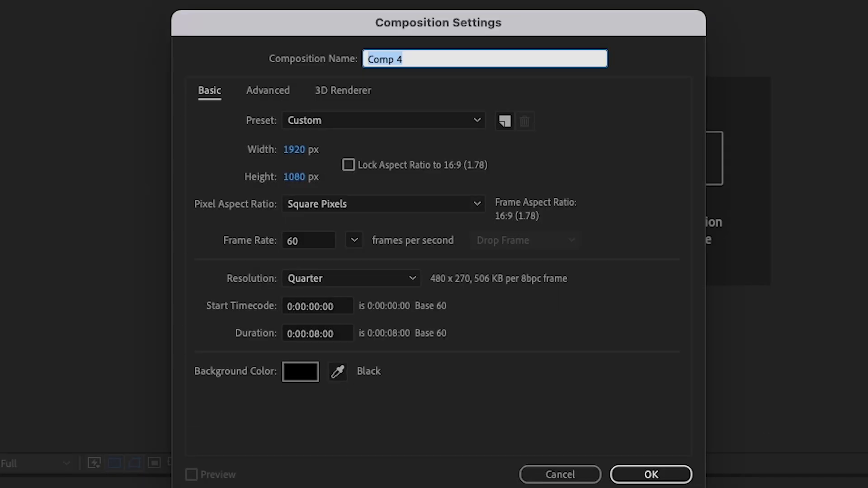
pyautogui.press('Return')
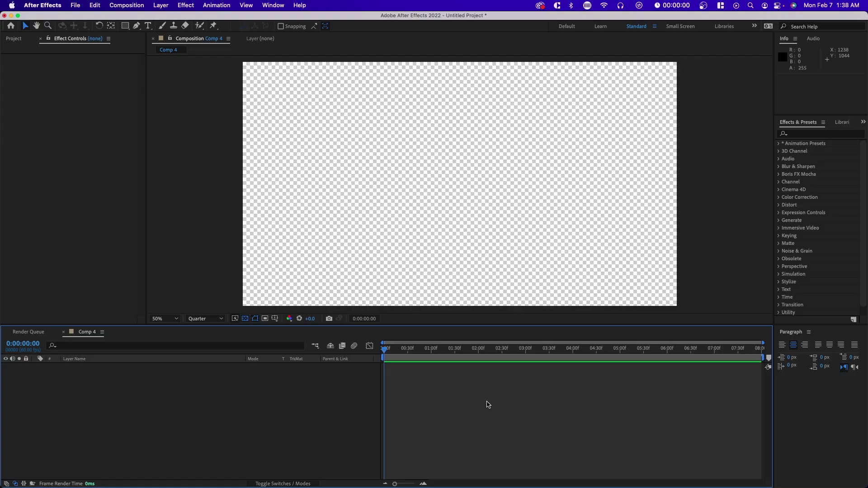
pyautogui.rightClick(200, 387)
pyautogui.moveTo(211, 371)
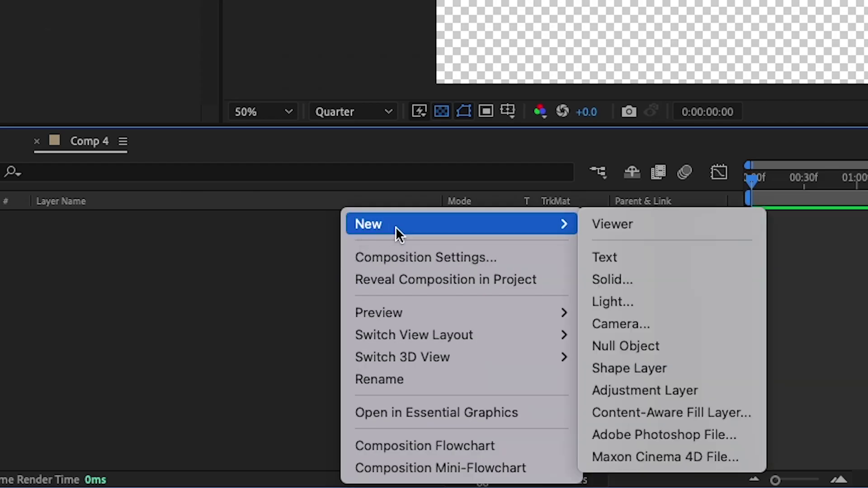
pyautogui.click(632, 278)
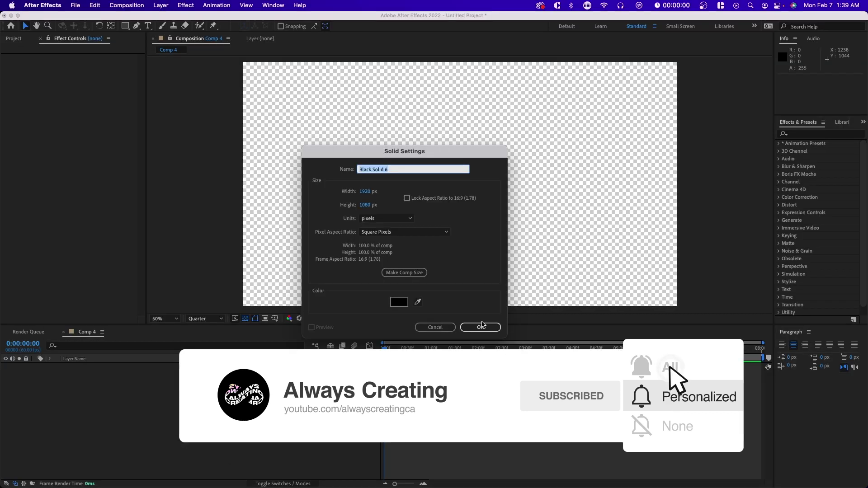
pyautogui.click(481, 327)
# Find the CC Burn Film effect and apply it to the black solid layer.
pyautogui.click(819, 134)
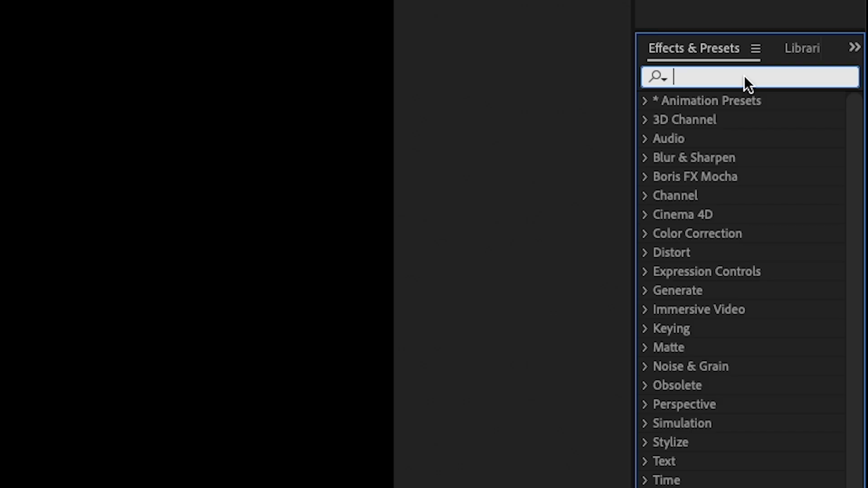
pyautogui.write('cc')
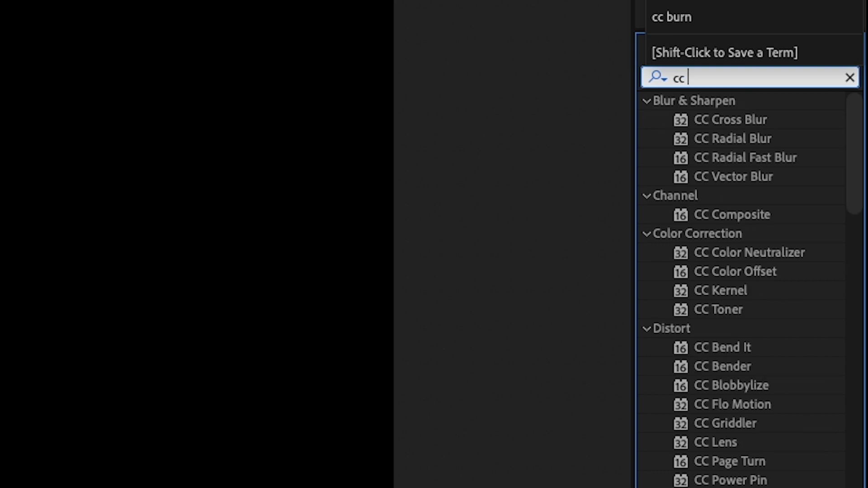
pyautogui.write(' burn')
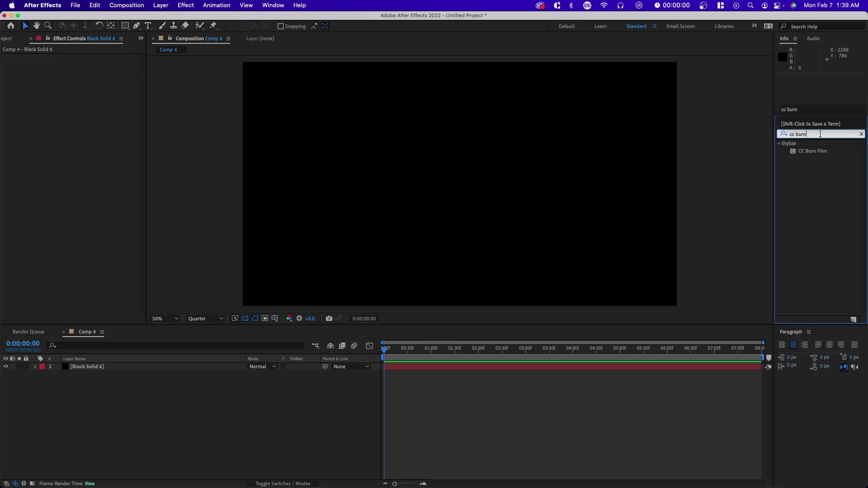
pyautogui.moveTo(812, 151)
pyautogui.mouseDown()
pyautogui.moveTo(819, 153)
pyautogui.moveTo(329, 347)
pyautogui.moveTo(129, 368)
pyautogui.mouseUp()
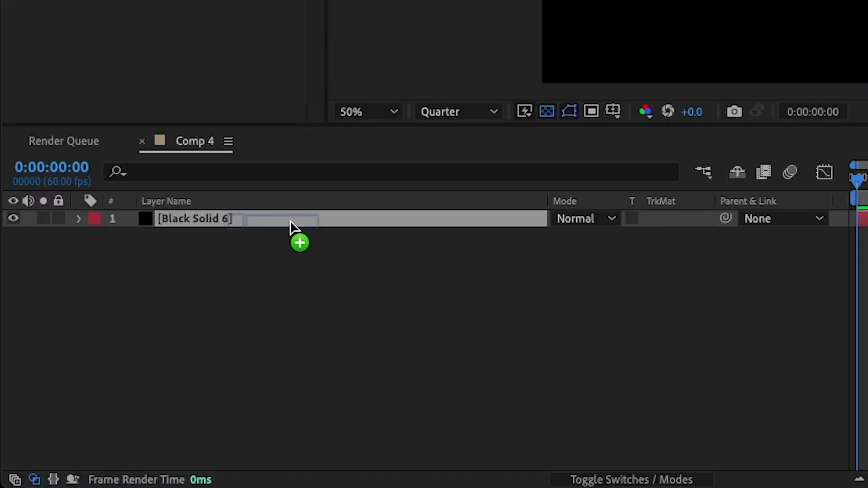
pyautogui.moveTo(291, 222); pyautogui.dragTo(255, 219)
# Reveal the solid's CC Burn Film properties and set a Burn keyframe of 0.0 at 0:00:00:00.
pyautogui.click(78, 219)
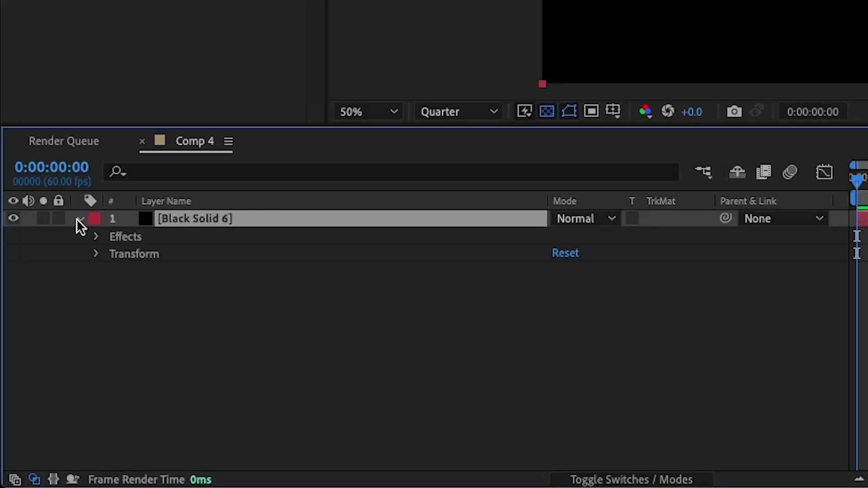
pyautogui.click(95, 237)
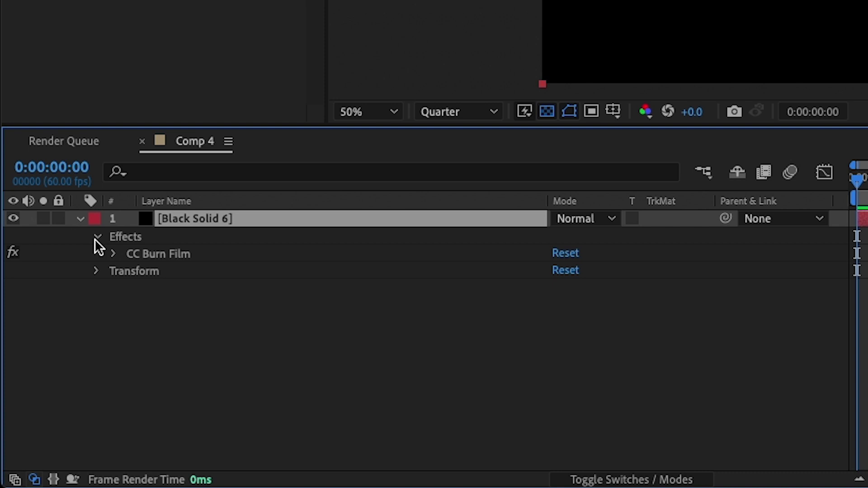
pyautogui.click(114, 254)
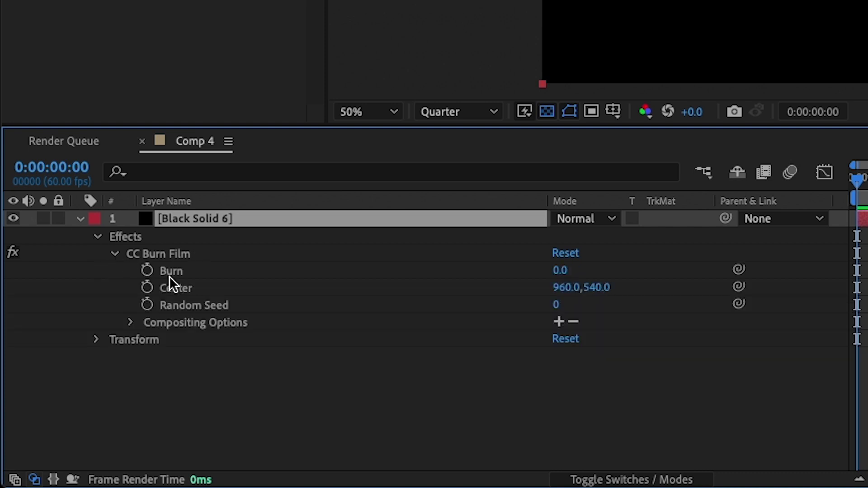
pyautogui.click(860, 243)
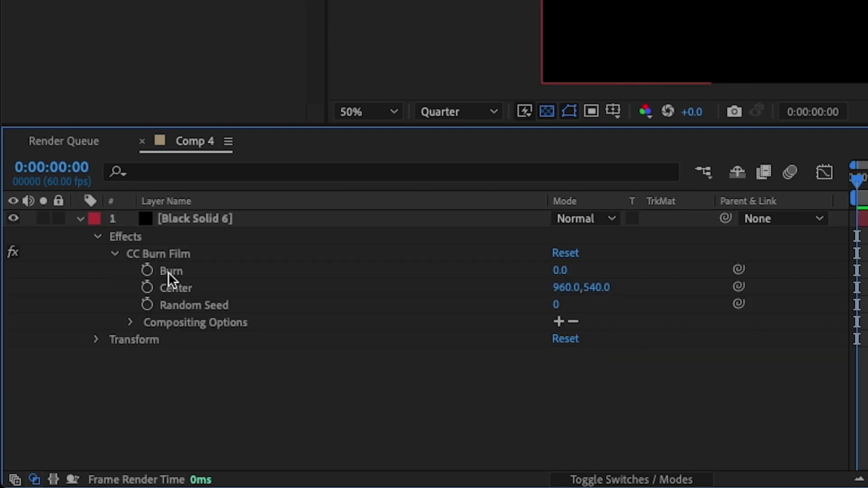
pyautogui.click(147, 271)
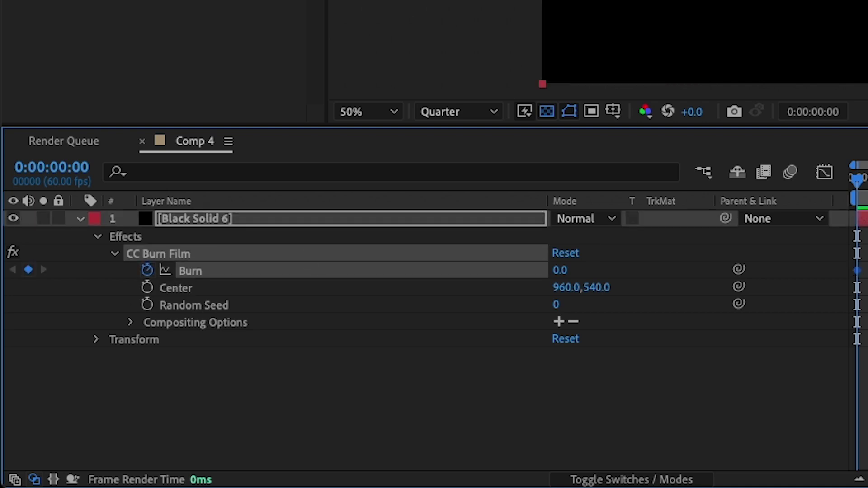
# Add a second Burn keyframe with a value of 100 at 0:00:02:25.
pyautogui.moveTo(453, 355); pyautogui.dragTo(498, 353)
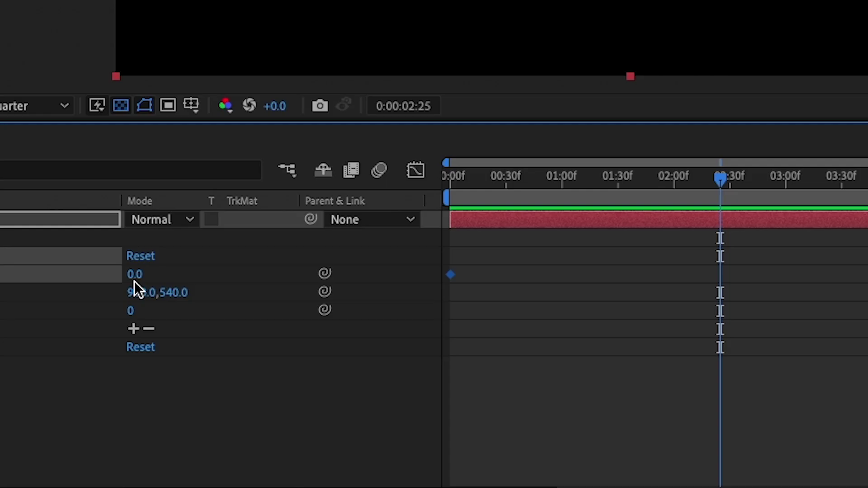
pyautogui.click(251, 390)
pyautogui.write('100')
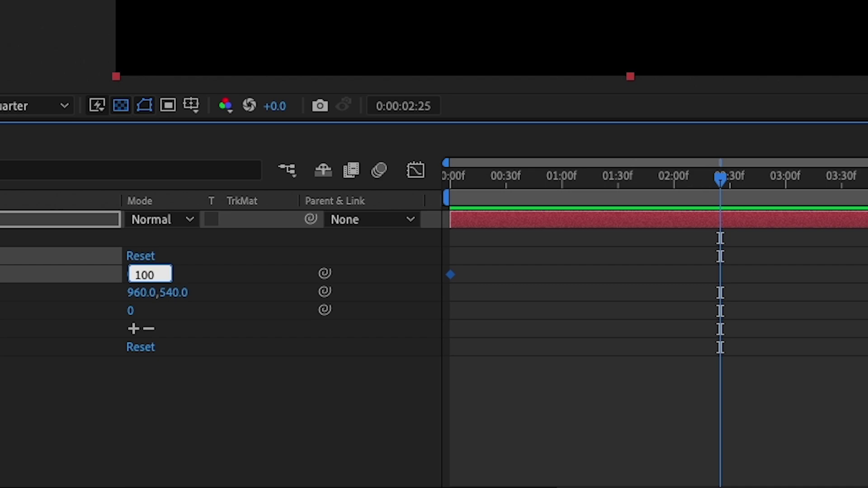
pyautogui.press('Return')
# Play back the burn animation from the start, comparing it with the transparency grid off and on.
pyautogui.moveTo(720, 177)
pyautogui.mouseDown()
pyautogui.moveTo(511, 178)
pyautogui.moveTo(429, 196)
pyautogui.mouseUp()
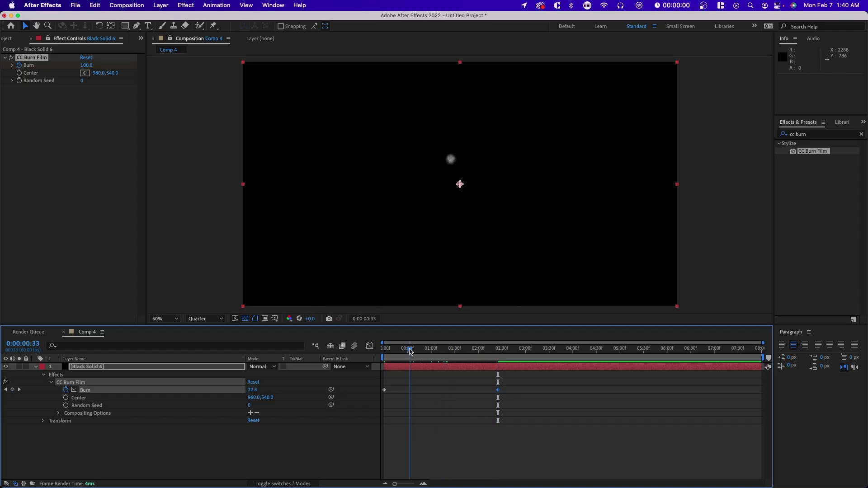
pyautogui.press('space')
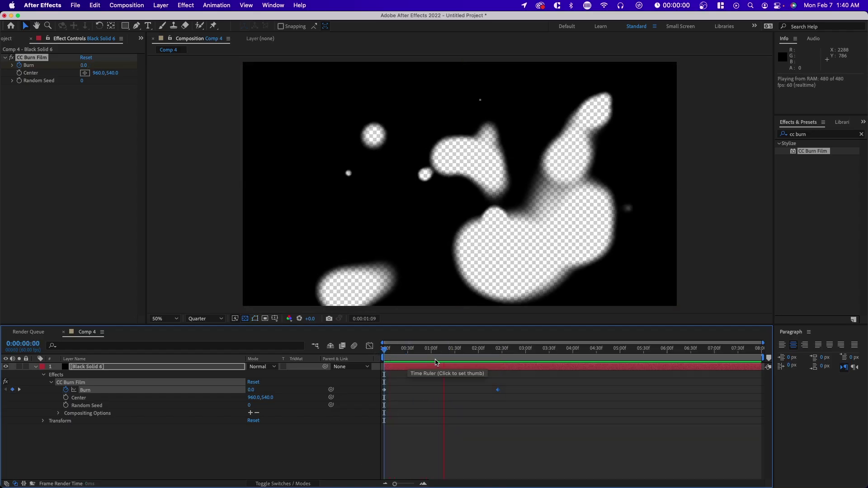
pyautogui.click(478, 360)
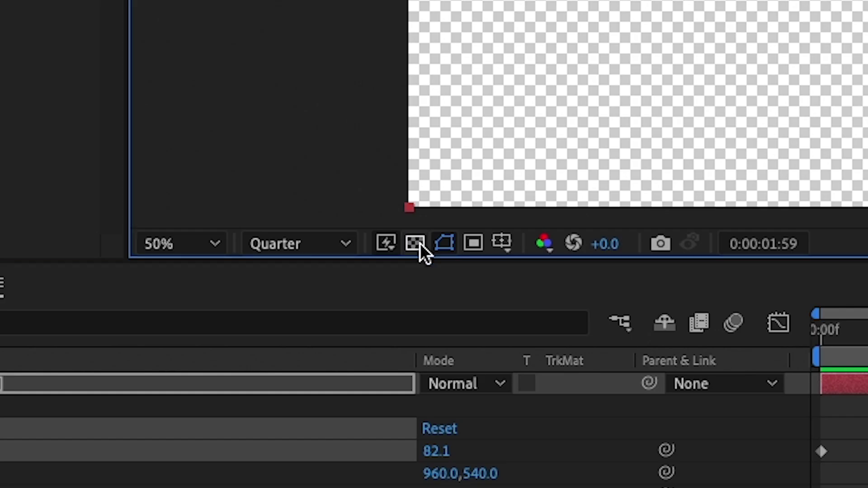
pyautogui.click(420, 242)
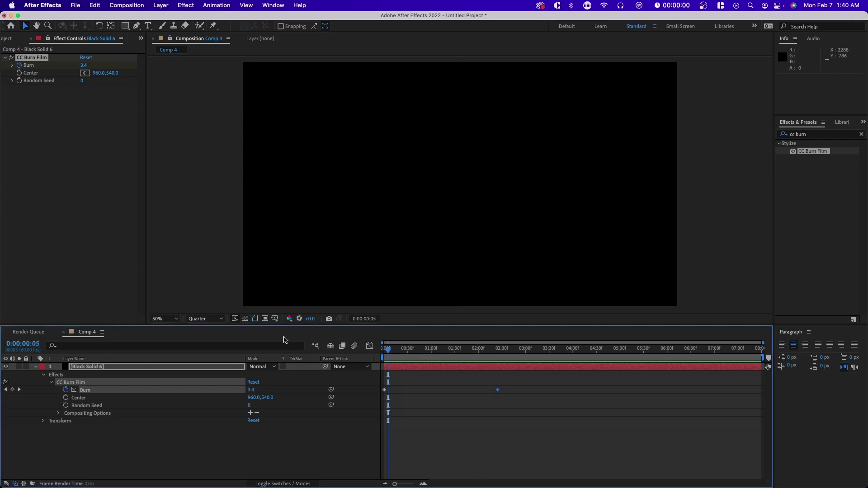
pyautogui.press('space')
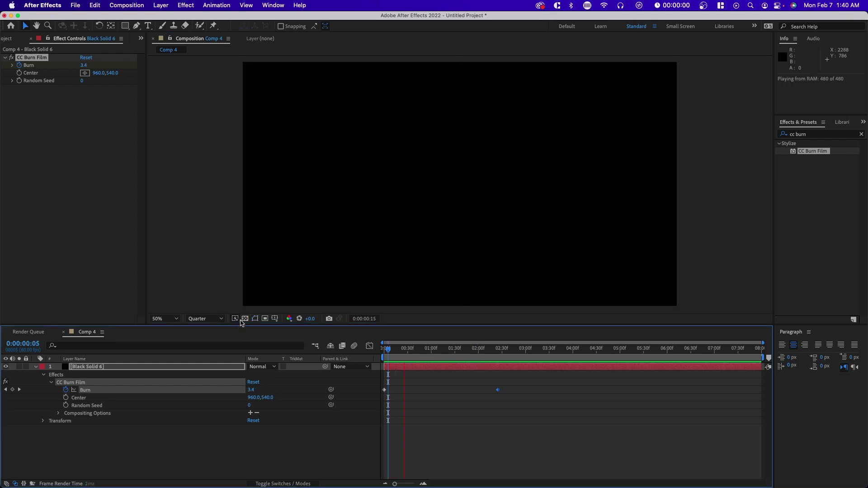
pyautogui.click(244, 319)
pyautogui.click(244, 319)
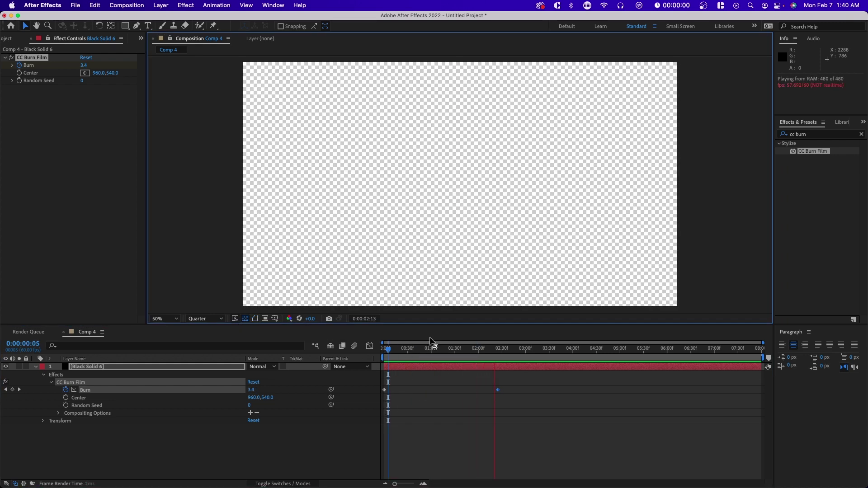
pyautogui.click(461, 350)
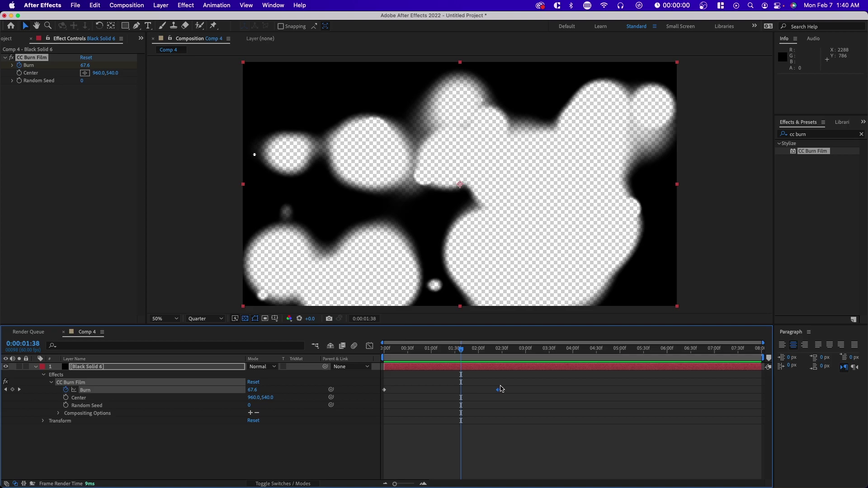
# Move the second Burn keyframe out to about 0:00:03:15 and preview the slower burn.
pyautogui.moveTo(499, 389); pyautogui.dragTo(586, 396)
pyautogui.moveTo(799, 330); pyautogui.dragTo(427, 331)
pyautogui.click(381, 244)
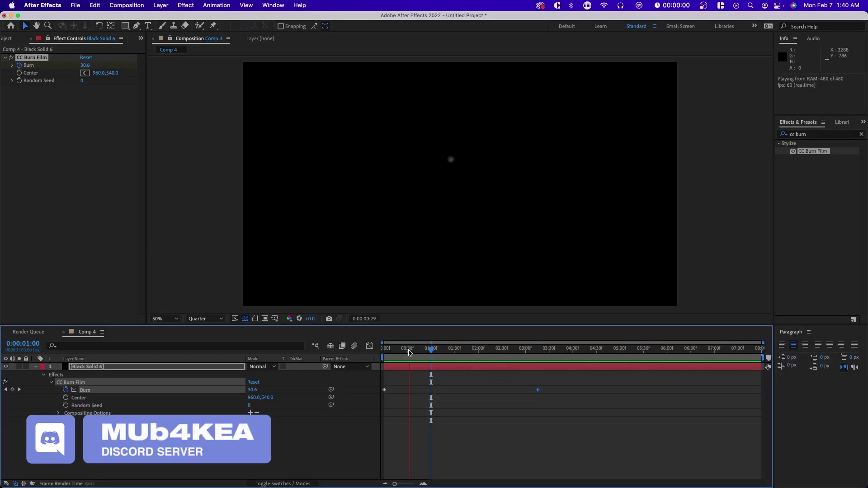
pyautogui.moveTo(373, 236); pyautogui.dragTo(573, 286)
pyautogui.press('space')
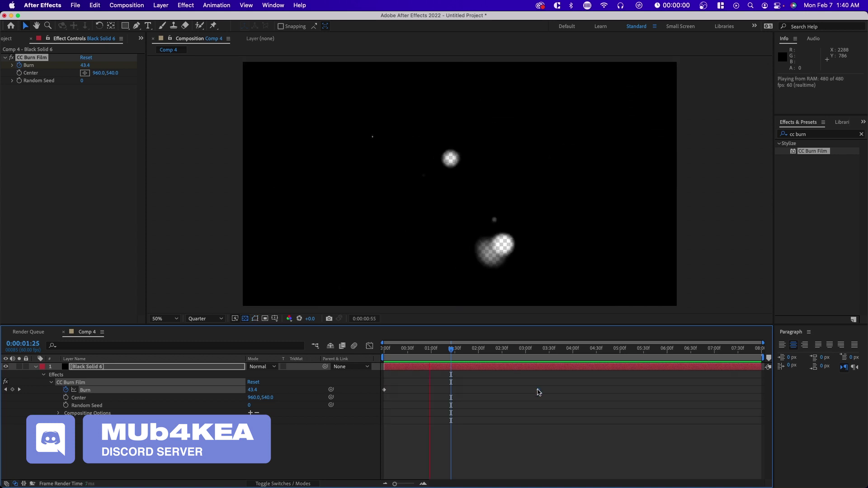
pyautogui.press('space')
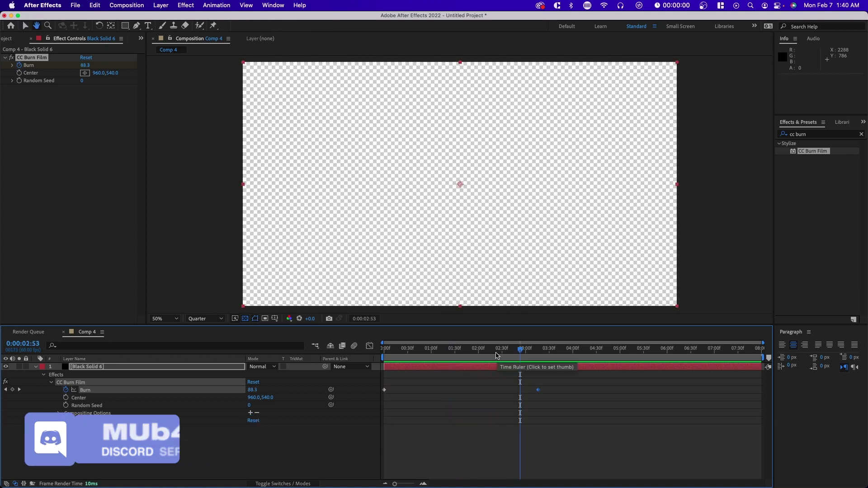
# Add an intermediate Burn keyframe with a value of 50 at 0:00:01:08.
pyautogui.moveTo(496, 354); pyautogui.dragTo(437, 355)
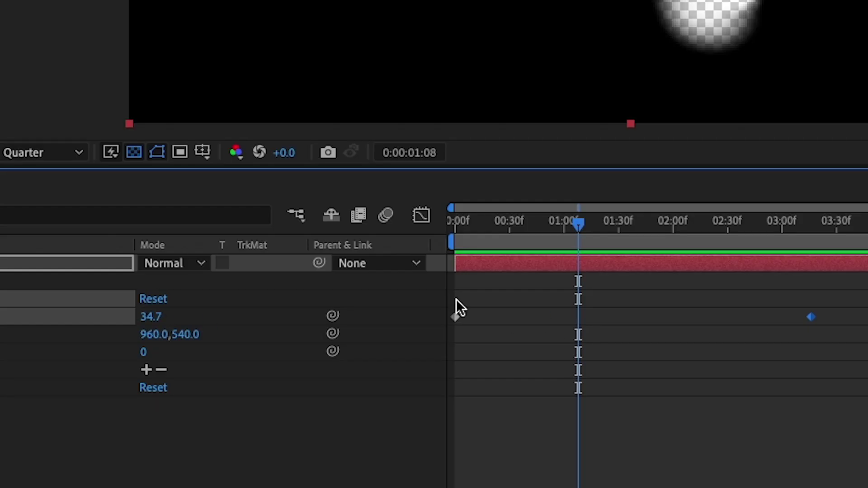
pyautogui.click(150, 318)
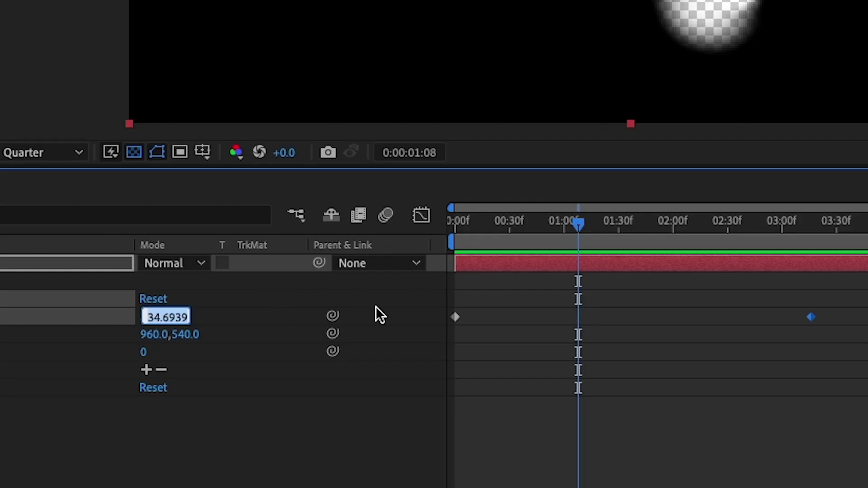
pyautogui.write('50')
pyautogui.press('Return')
# Move the last Burn keyframe to 0:00:05:44 and preview the retimed animation.
pyautogui.moveTo(694, 232); pyautogui.dragTo(752, 237)
pyautogui.moveTo(810, 316)
pyautogui.mouseDown()
pyautogui.moveTo(641, 391)
pyautogui.moveTo(654, 390)
pyautogui.mouseUp()
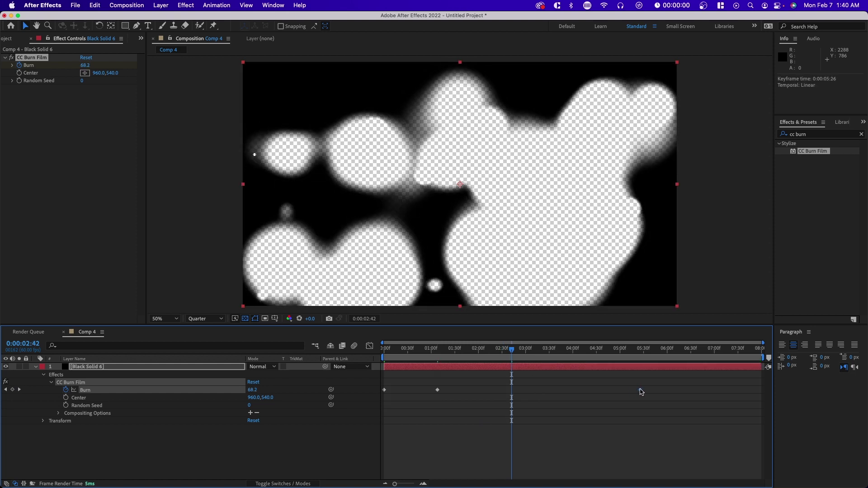
pyautogui.press('space')
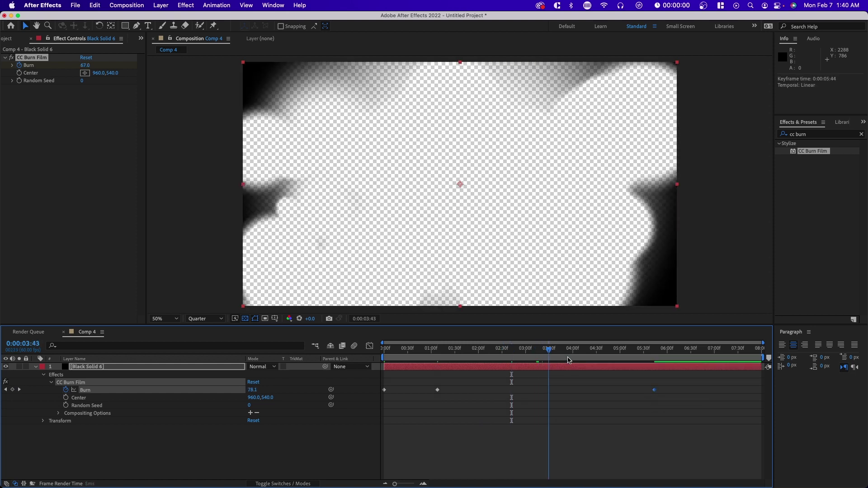
pyautogui.press('space')
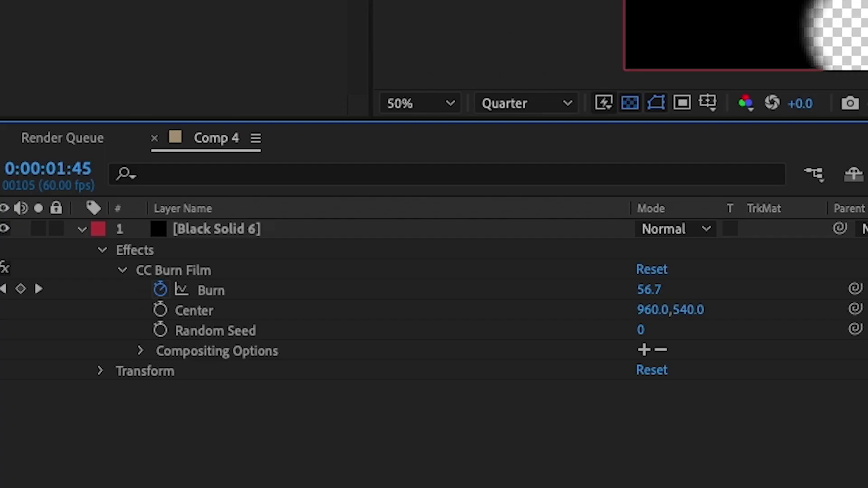
# Pre-compose the black solid layer as "Burning Effect", moving all attributes into the new composition.
pyautogui.rightClick(229, 230)
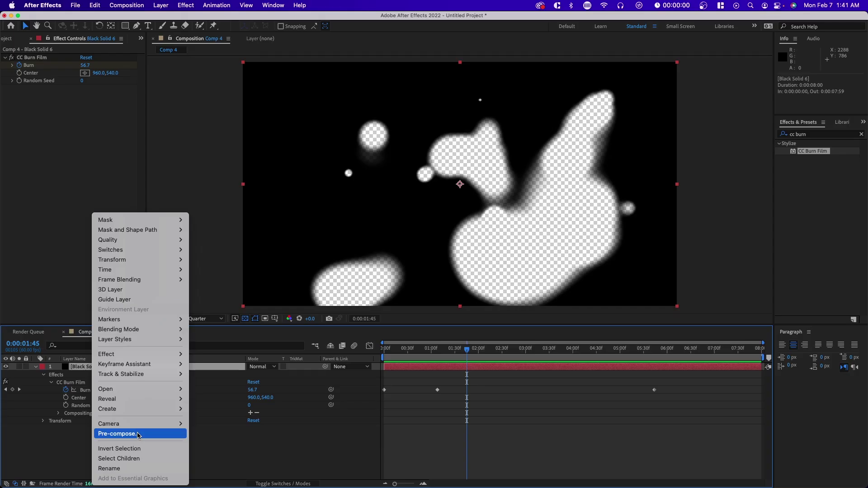
pyautogui.click(344, 405)
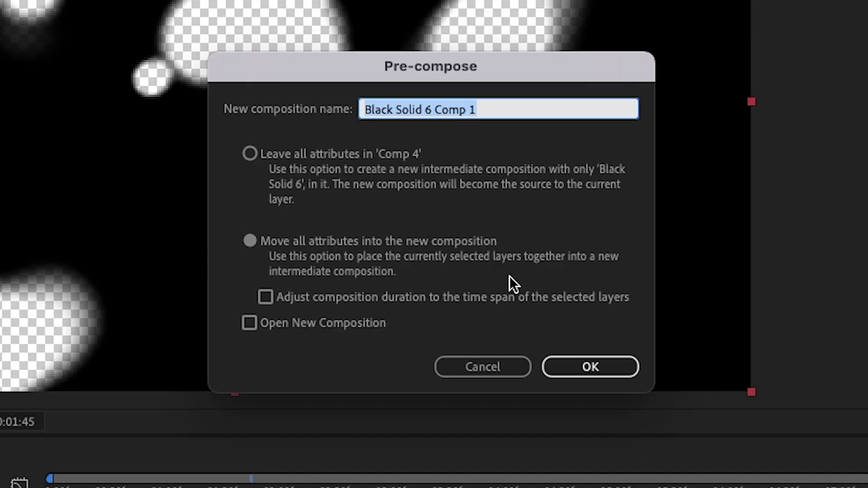
pyautogui.write('Burn')
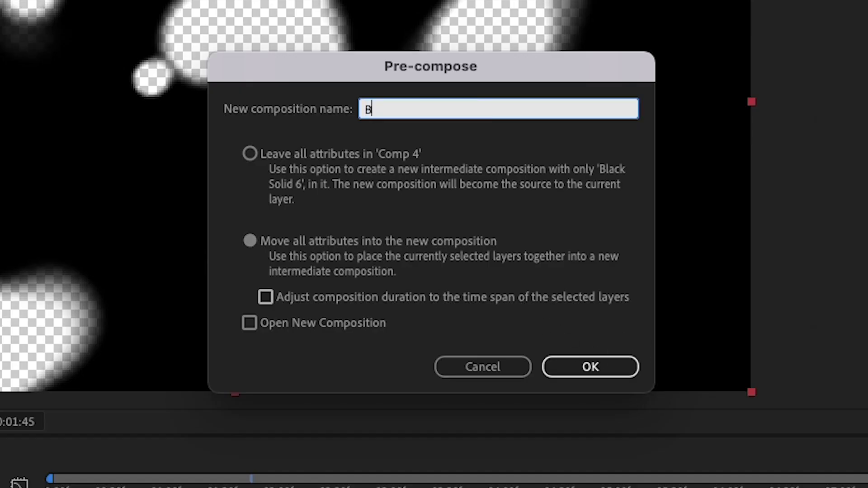
pyautogui.write('ing Effect')
pyautogui.press('Return')
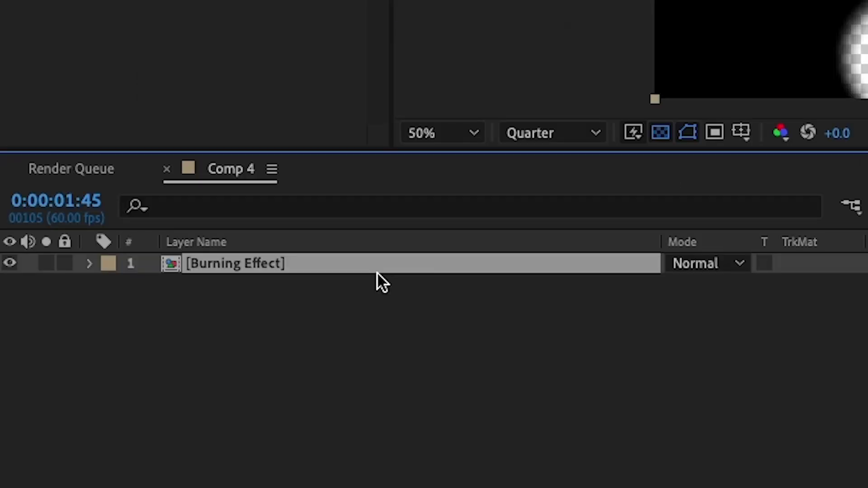
# Duplicate the Burning Effect layer within the composition.
pyautogui.hotkey('ctrl', 'd')
pyautogui.hotkey('ctrl', 'z')
pyautogui.hotkey('ctrl', 'v')
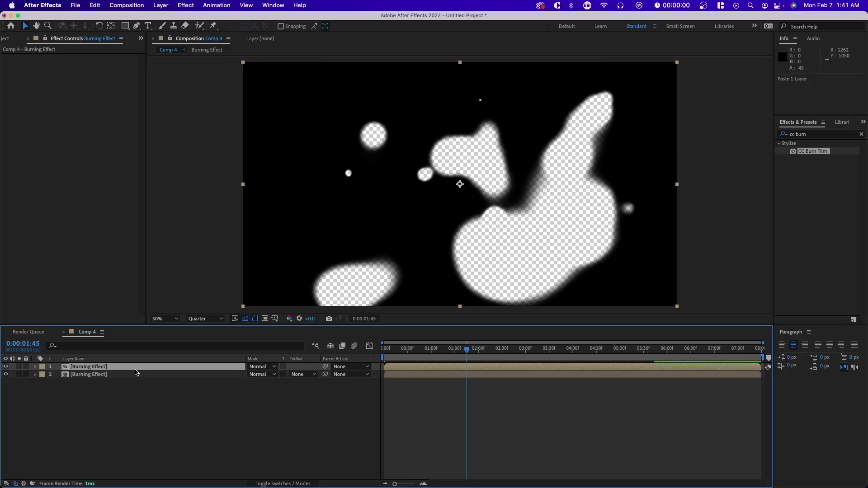
# Find the Set Matte effect and apply it to the upper Burning Effect layer.
pyautogui.click(833, 134)
pyautogui.write('set')
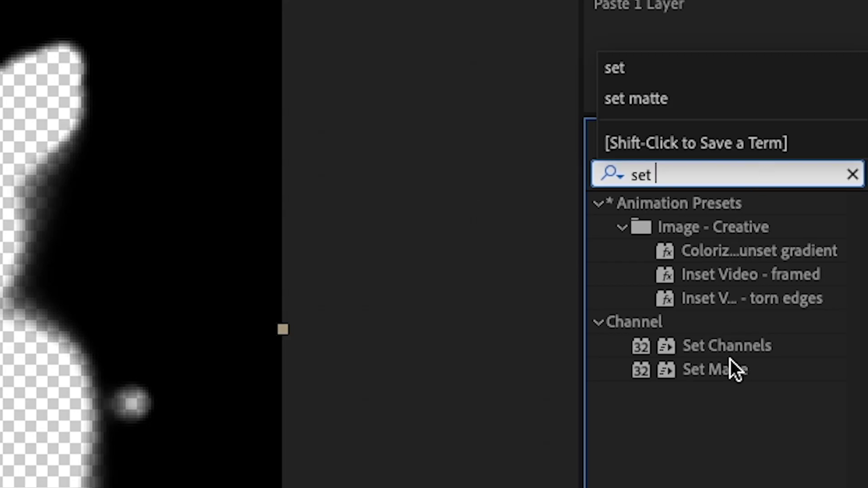
pyautogui.moveTo(731, 359)
pyautogui.mouseDown()
pyautogui.moveTo(452, 294)
pyautogui.moveTo(434, 371)
pyautogui.moveTo(456, 369)
pyautogui.mouseUp()
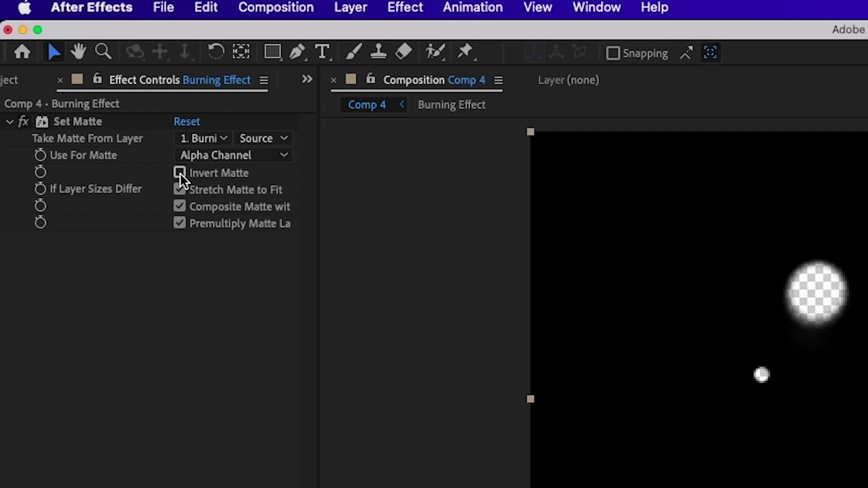
# Invert the matte in Set Matte and take it from layer 2, Burning Effect.
pyautogui.click(82, 80)
pyautogui.click(204, 139)
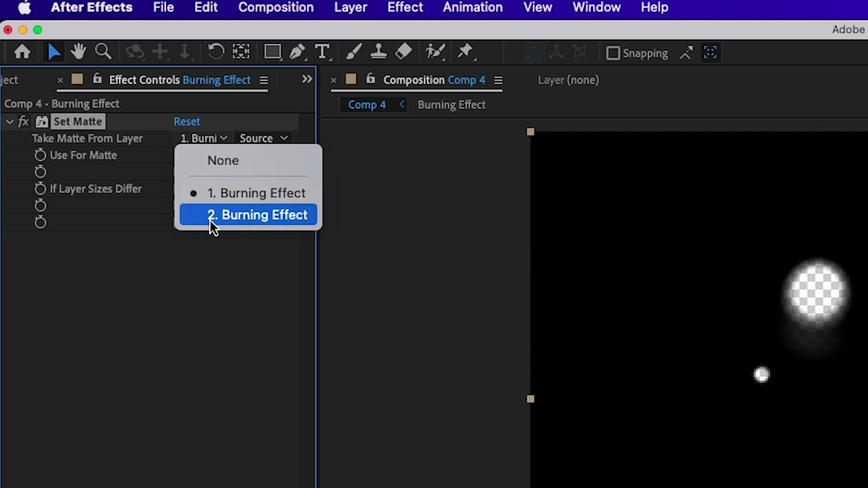
pyautogui.click(251, 217)
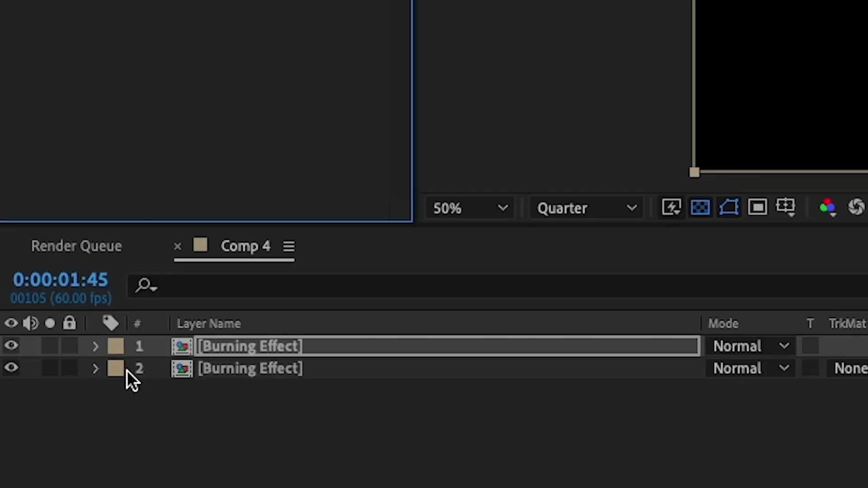
# Use the Alpha Channel for the upper Burning Effect layer's Set Matte and turn Invert Matte back on.
pyautogui.click(269, 374)
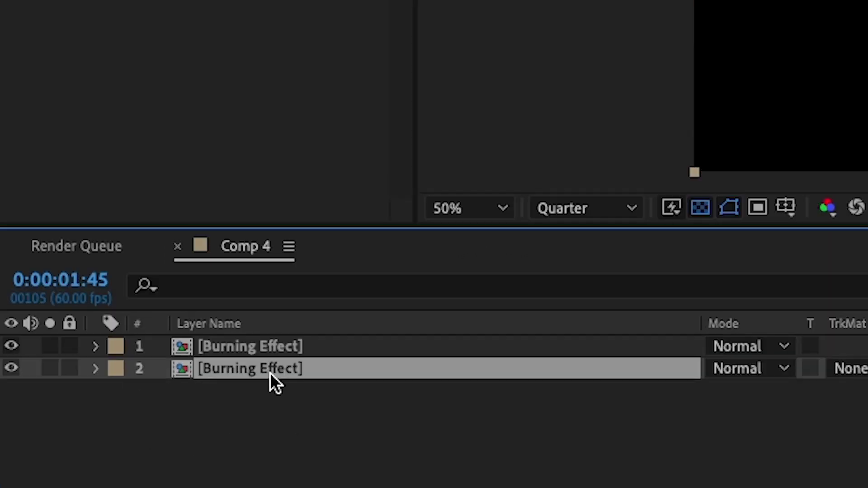
pyautogui.click(267, 348)
pyautogui.click(211, 156)
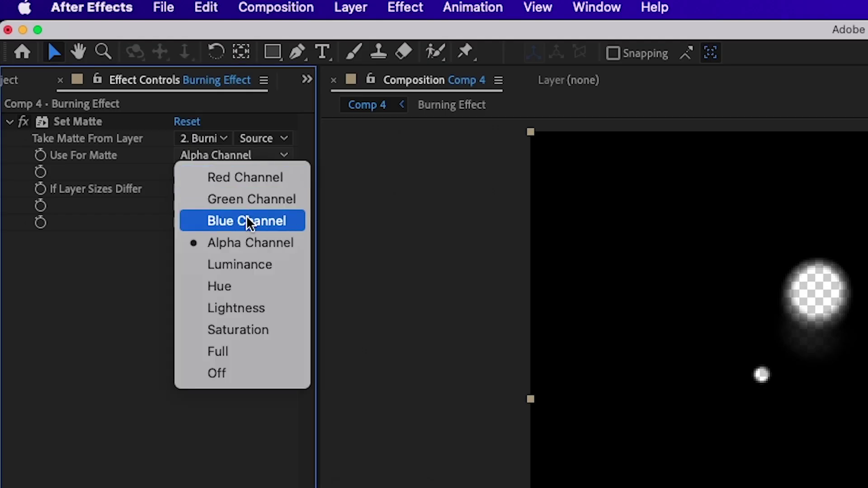
pyautogui.click(244, 245)
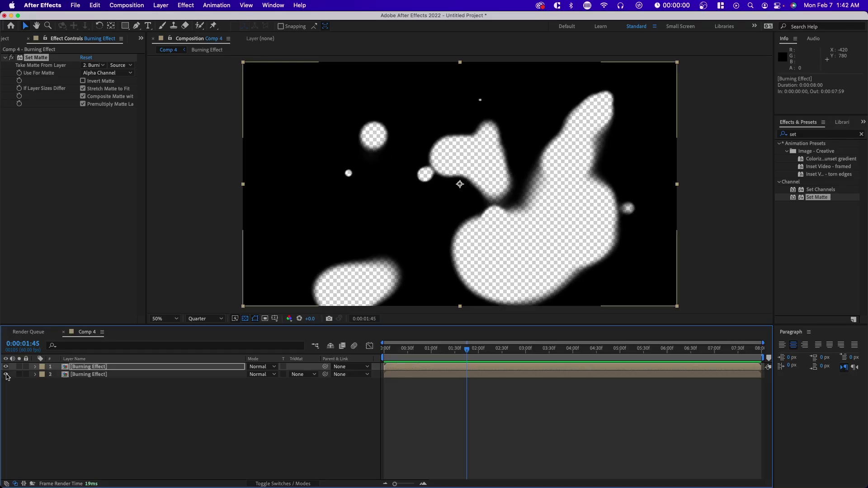
pyautogui.click(6, 375)
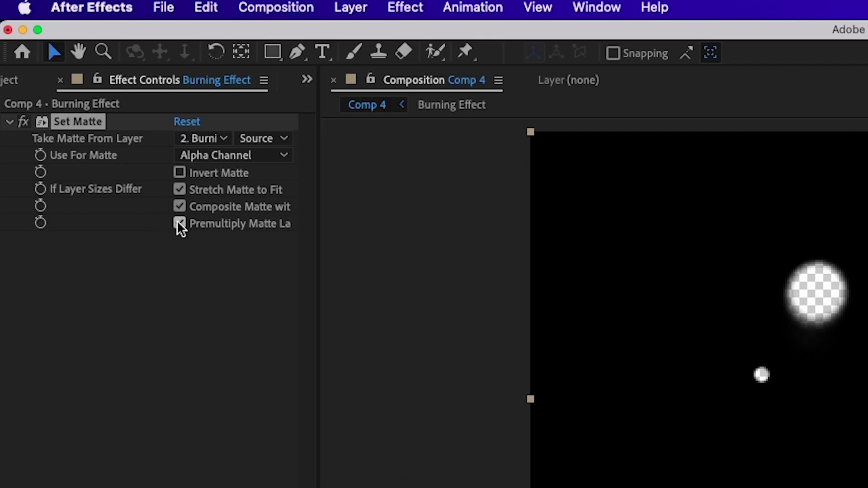
pyautogui.click(88, 80)
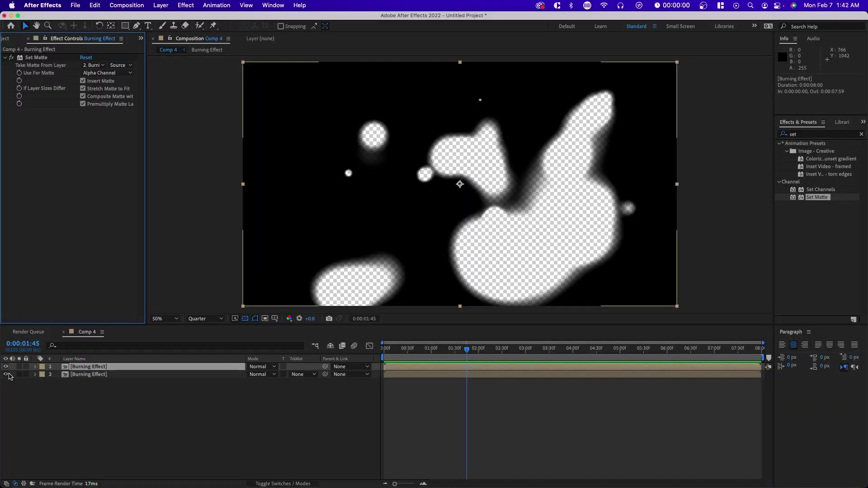
# Toggle the visibility of the two Burning Effect layers to examine the matted edge outline on its own.
pyautogui.click(6, 374)
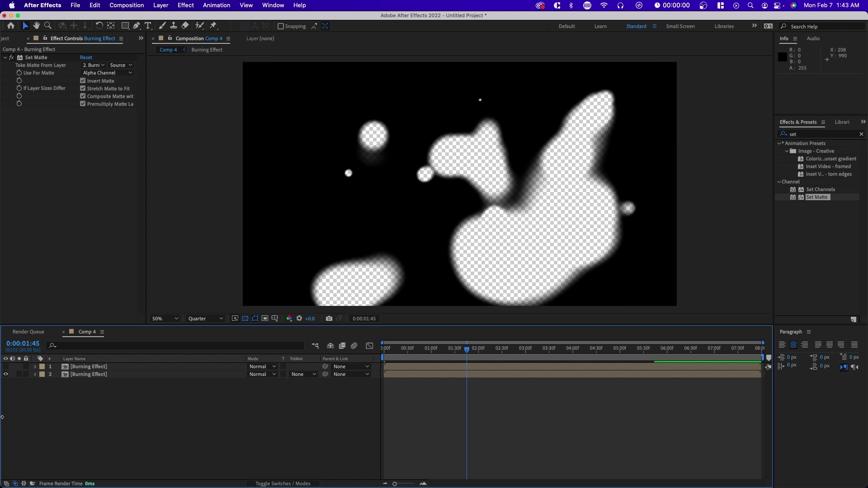
pyautogui.click(6, 374)
pyautogui.click(5, 367)
pyautogui.click(73, 368)
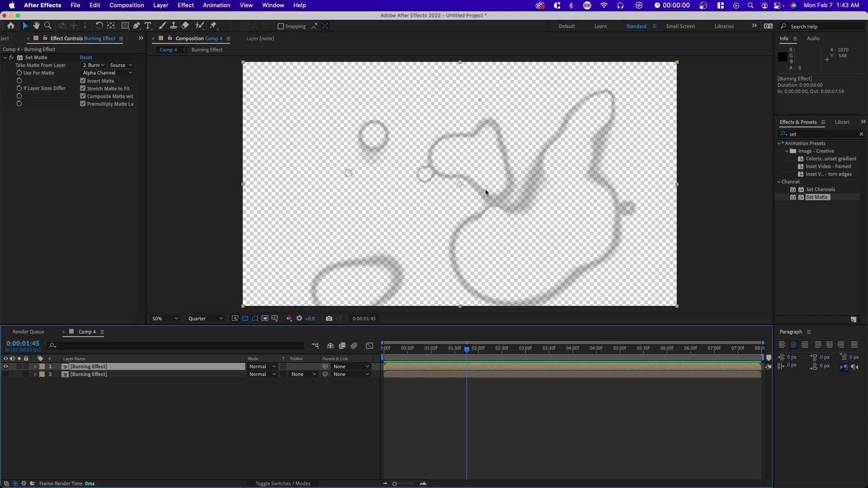
pyautogui.press('super+z')
pyautogui.press('super+z')
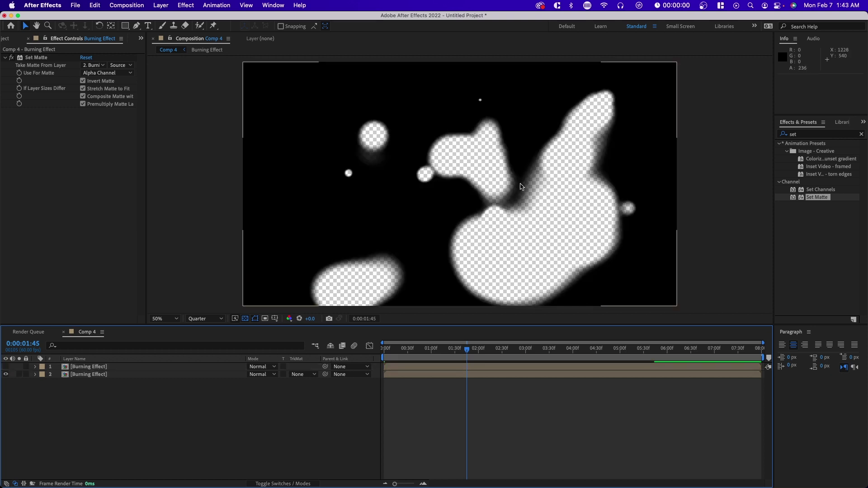
# Apply Fractal Noise above Set Matte on the upper Burning Effect layer, with contrast 415 and brightness 20.
pyautogui.click(814, 134)
pyautogui.write('frac')
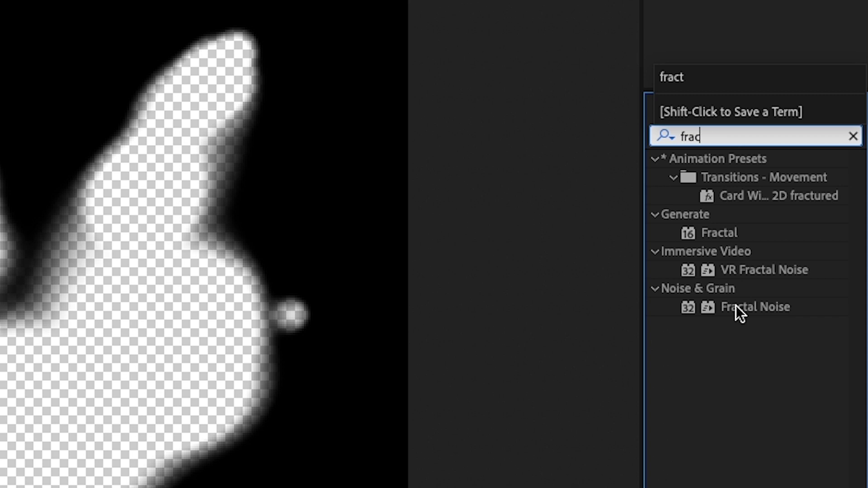
pyautogui.moveTo(756, 309); pyautogui.dragTo(31, 58)
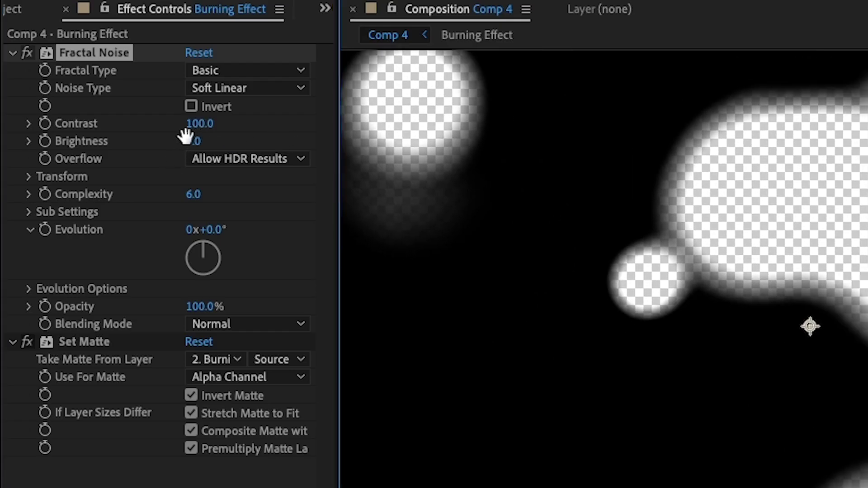
pyautogui.moveTo(202, 122); pyautogui.dragTo(434, 206)
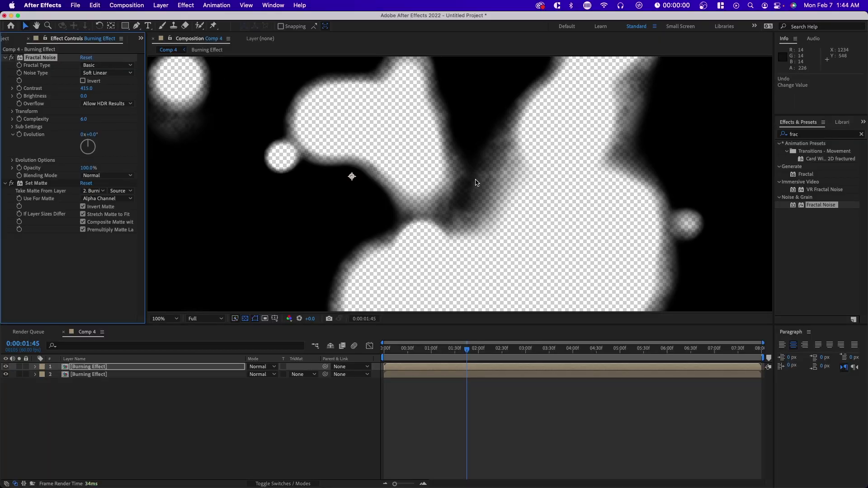
pyautogui.press('space')
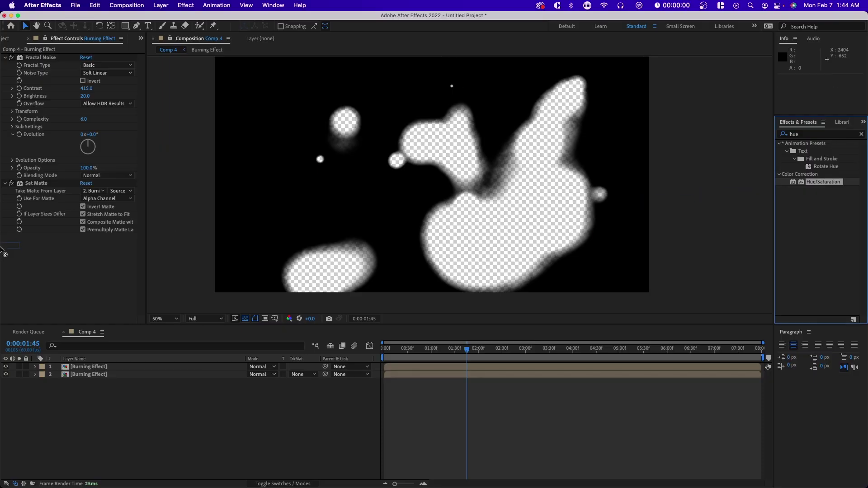
# Apply Hue/Saturation below Set Matte with Colorize enabled and a higher Colorize Saturation, and try different Fractal Noise values.
pyautogui.doubleClick(760, 213)
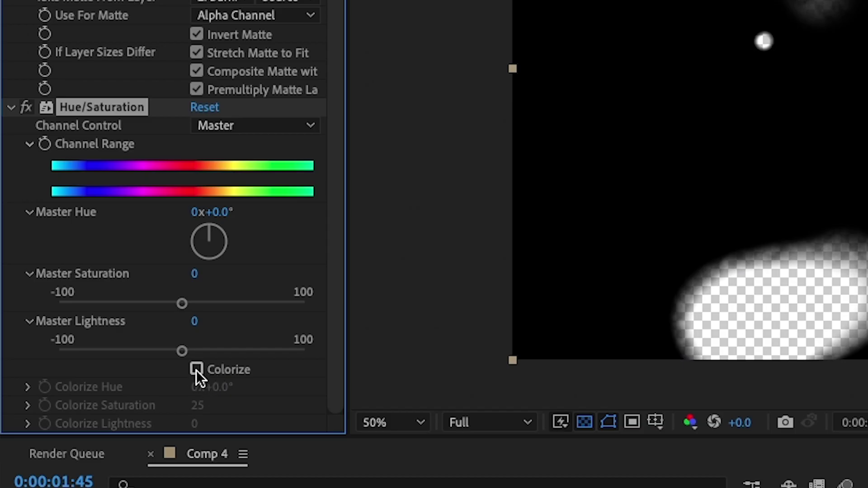
pyautogui.click(196, 369)
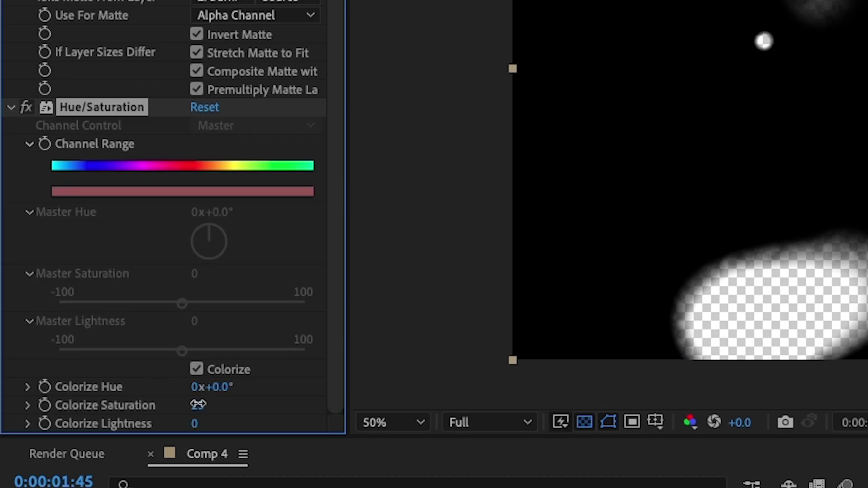
pyautogui.moveTo(198, 405); pyautogui.dragTo(684, 412)
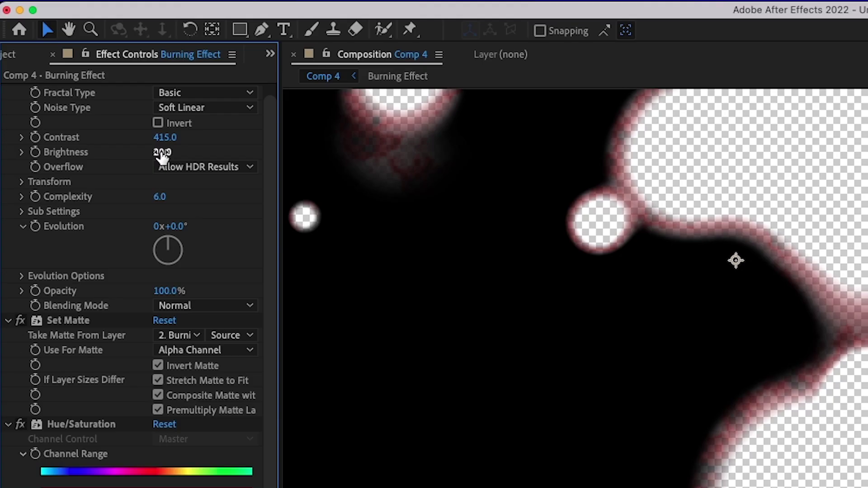
pyautogui.moveTo(85, 89); pyautogui.dragTo(60, 94)
pyautogui.moveTo(113, 162); pyautogui.dragTo(235, 185)
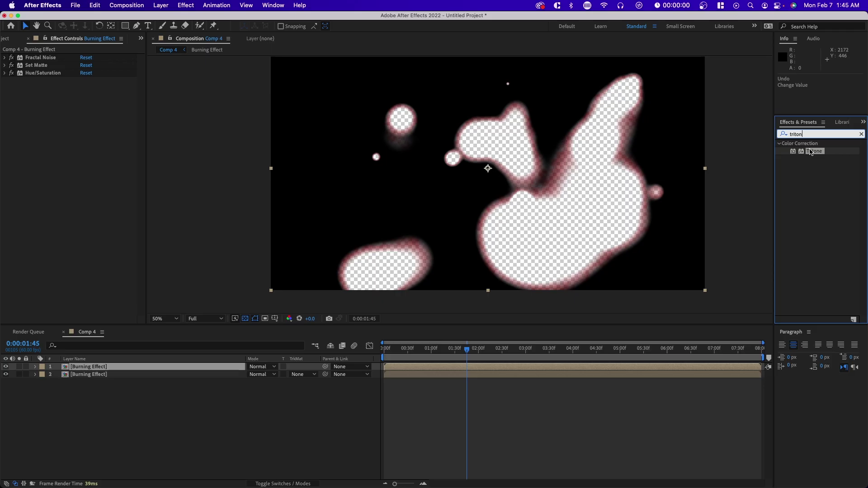
# Apply Tritone below Hue/Saturation on the upper Burning Effect layer and set its Midtones to a saturated red.
pyautogui.moveTo(742, 193); pyautogui.dragTo(88, 183)
pyautogui.click(85, 96)
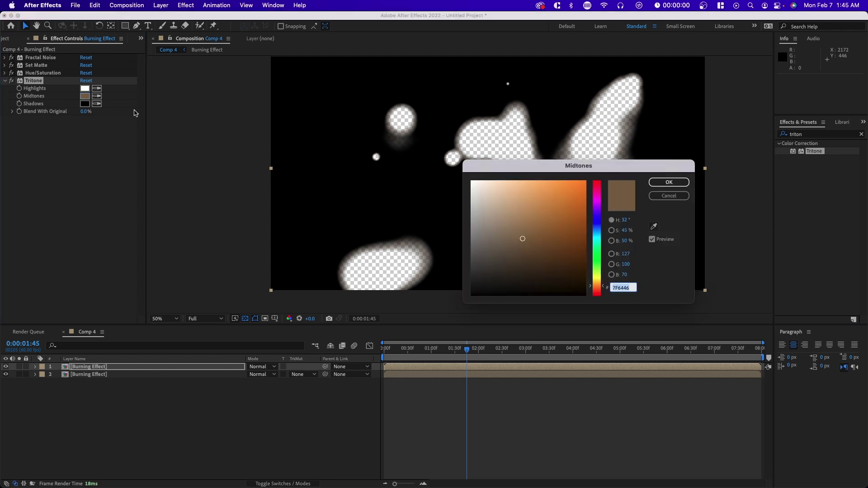
pyautogui.moveTo(560, 226); pyautogui.dragTo(624, 158)
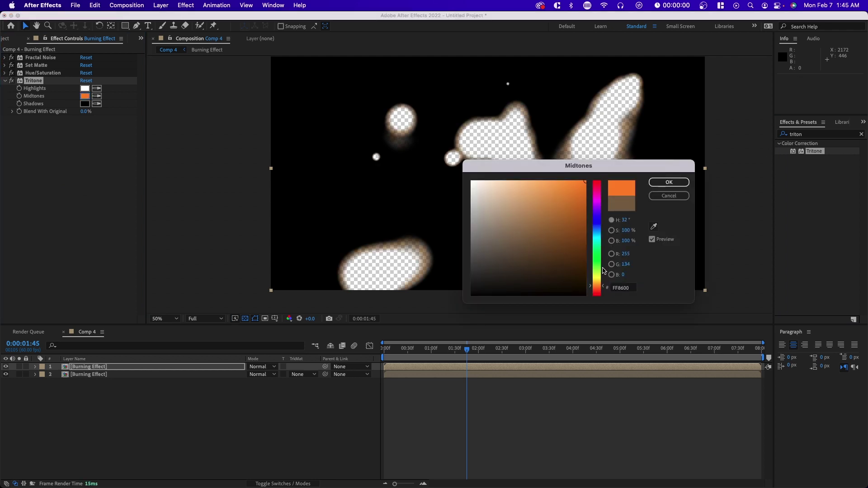
pyautogui.moveTo(603, 270); pyautogui.dragTo(586, 180)
pyautogui.click(668, 181)
# Create a new adjustment layer above the two Burning Effect layers.
pyautogui.rightClick(107, 384)
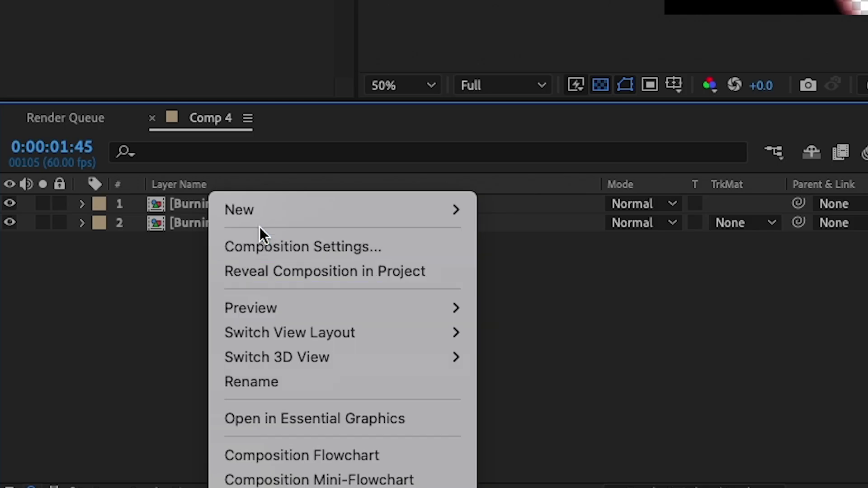
pyautogui.moveTo(112, 373)
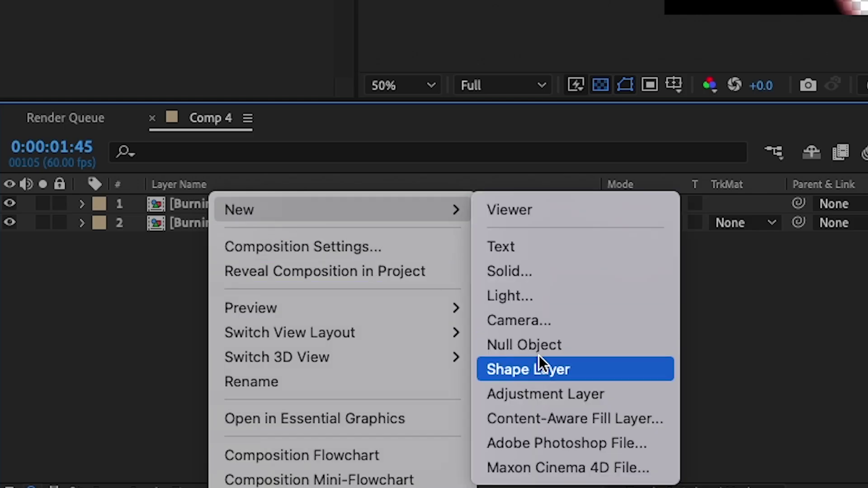
pyautogui.click(552, 398)
pyautogui.click(230, 204)
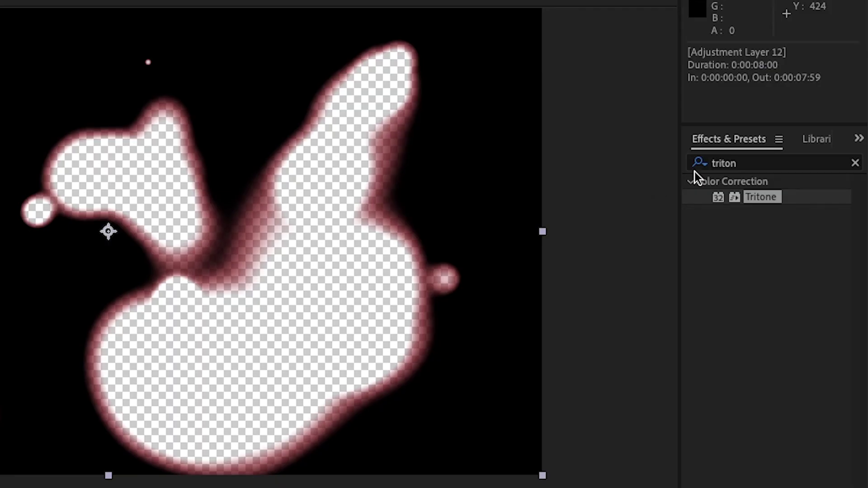
# Apply the Stylize Glow effect to the adjustment layer and set the layer's blending mode to Screen.
pyautogui.moveTo(711, 163); pyautogui.dragTo(736, 166)
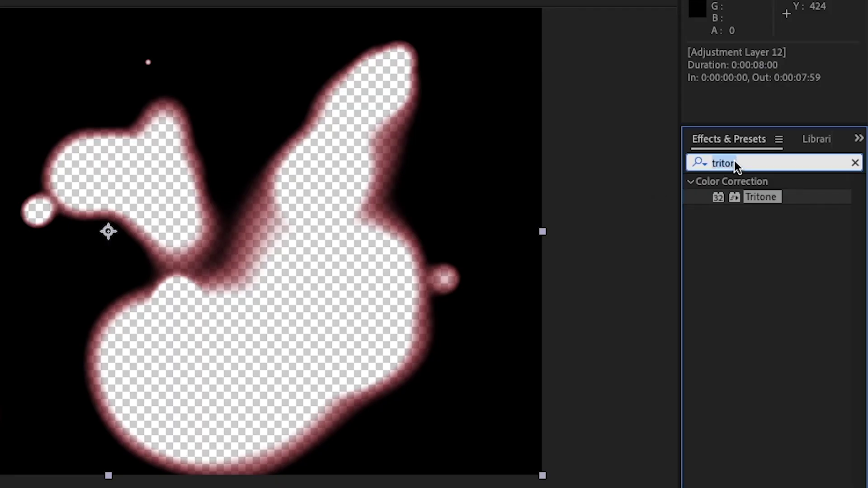
pyautogui.write('glow')
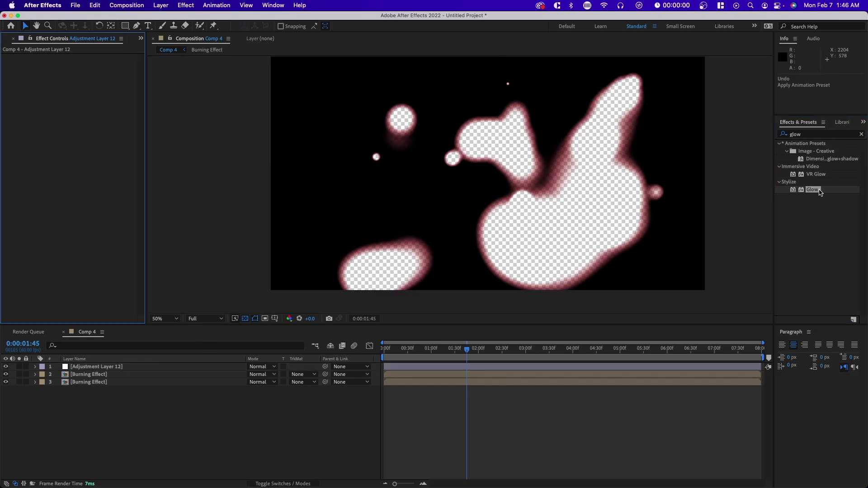
pyautogui.moveTo(820, 192); pyautogui.dragTo(95, 366)
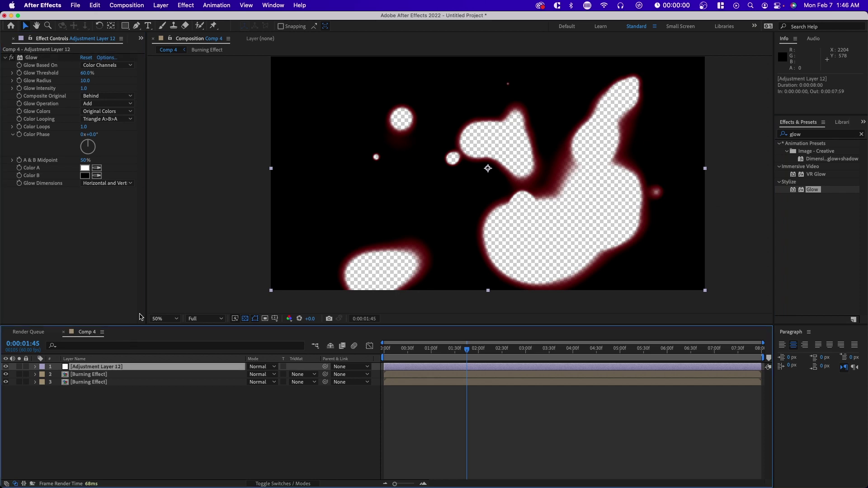
pyautogui.moveTo(85, 80); pyautogui.dragTo(235, 80)
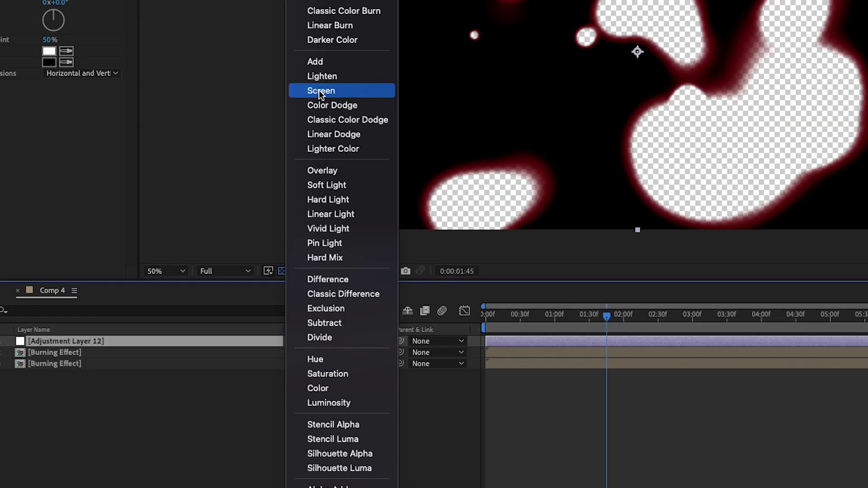
pyautogui.click(319, 90)
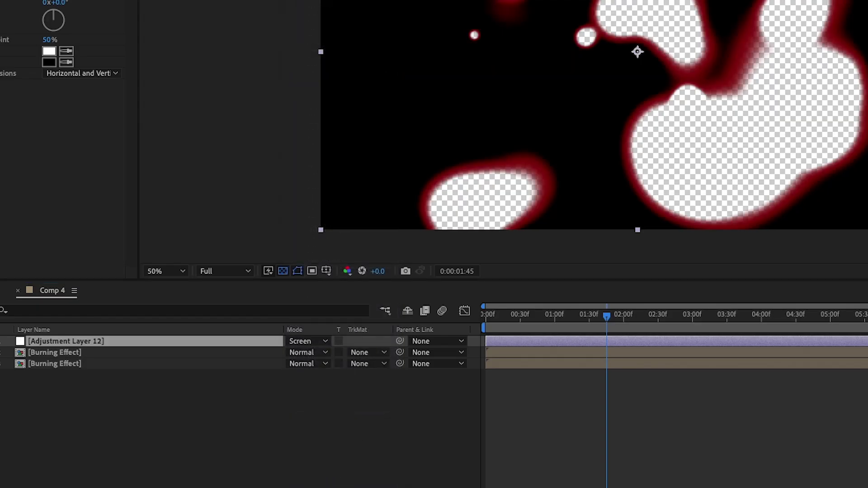
# Apply Gaussian Blur to the adjustment layer with a Blurriness of 31.1.
pyautogui.write('gaus')
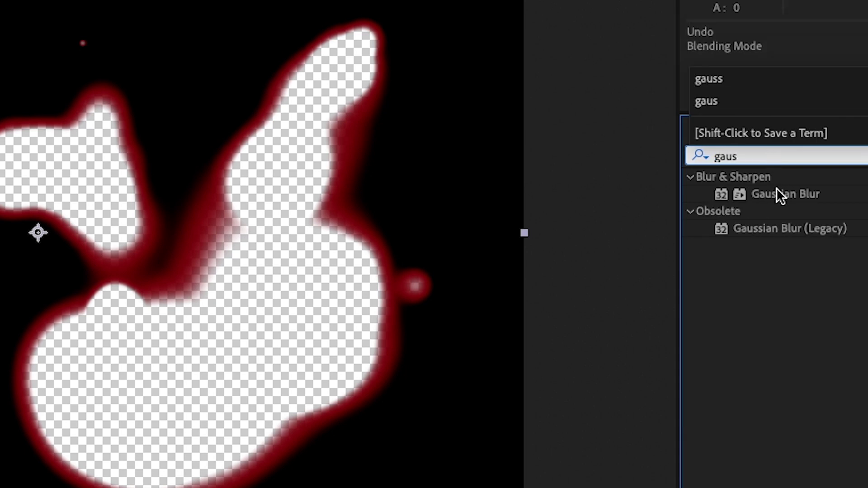
pyautogui.click(780, 194)
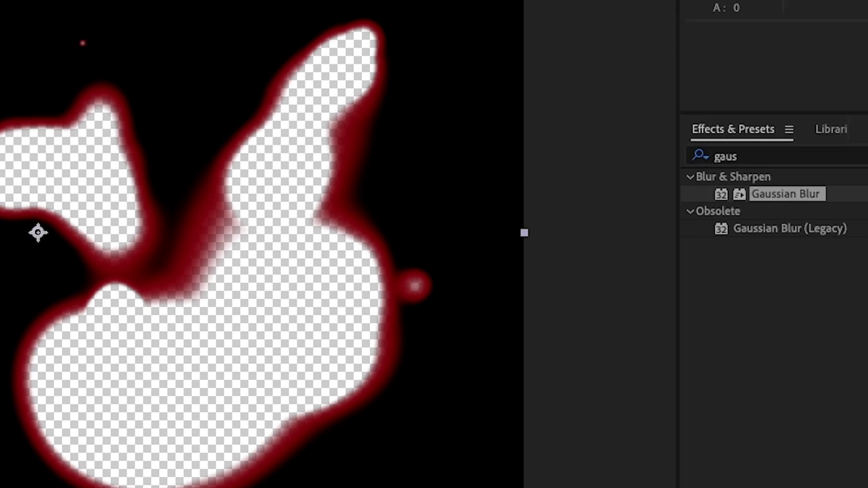
pyautogui.moveTo(85, 198); pyautogui.dragTo(247, 222)
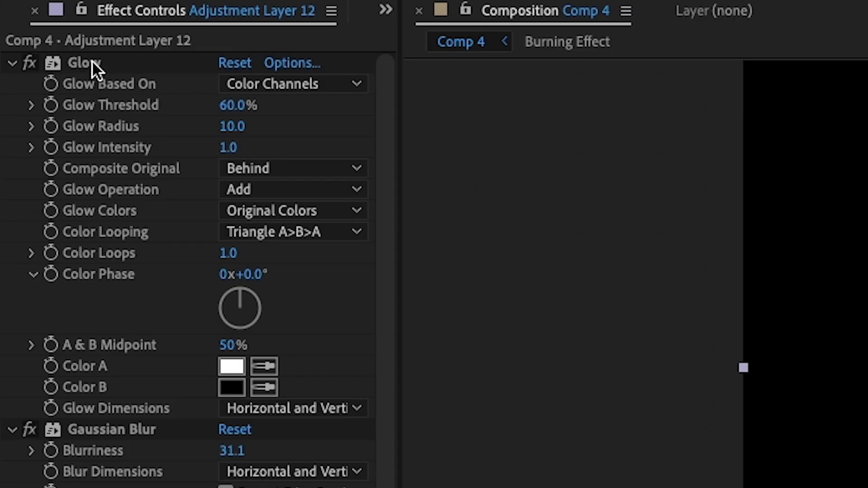
# Copy the Glow effect from the adjustment layer onto the upper Burning Effect layer, below Tritone.
pyautogui.click(30, 58)
pyautogui.click(97, 375)
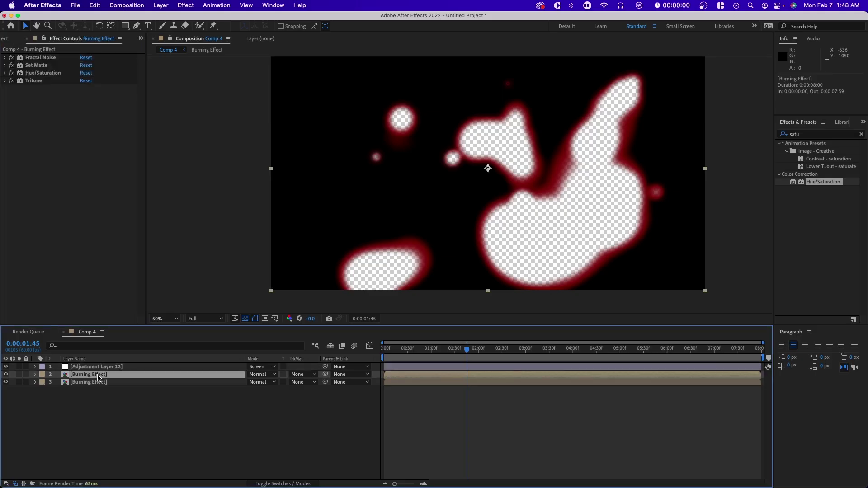
pyautogui.click(48, 222)
pyautogui.press('super+v')
pyautogui.press('super+z')
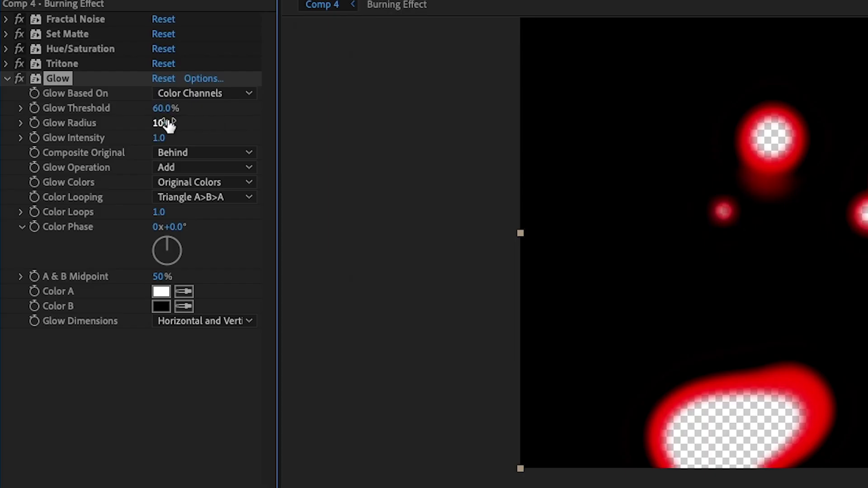
# Set the upper Burning Effect layer's Glow Radius to 72 and Glow Intensity to 6.6, and disable its Tritone effect.
pyautogui.moveTo(87, 112); pyautogui.dragTo(145, 105)
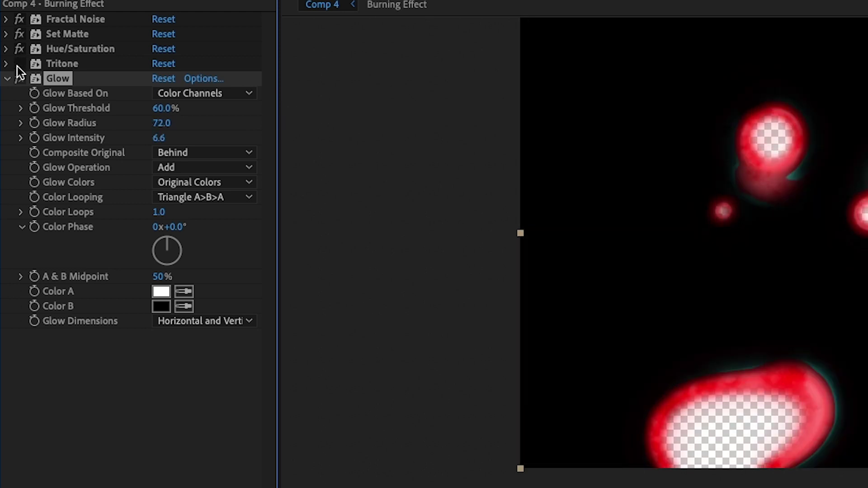
pyautogui.scroll(2, 848, 259)
pyautogui.scroll(-2, 848, 259)
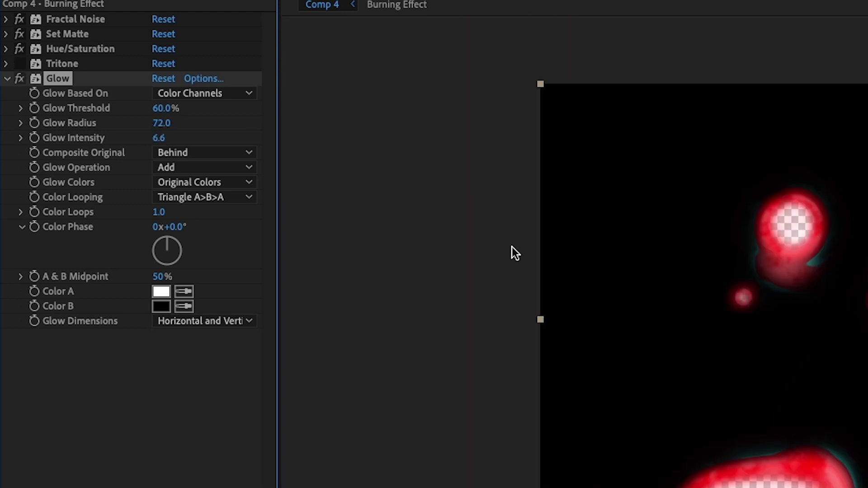
pyautogui.moveTo(861, 262); pyautogui.dragTo(794, 189)
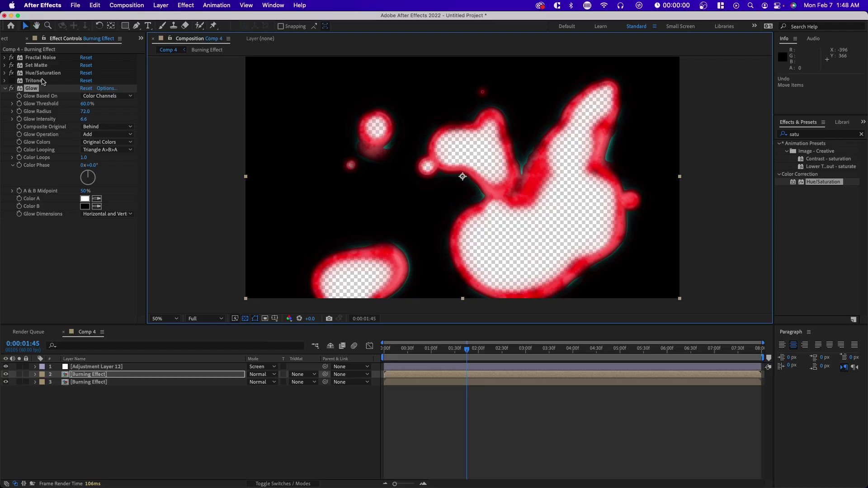
# Collapse the effects on the upper Burning Effect layer and disable Gaussian Blur on the adjustment layer.
pyautogui.click(6, 97)
pyautogui.click(5, 89)
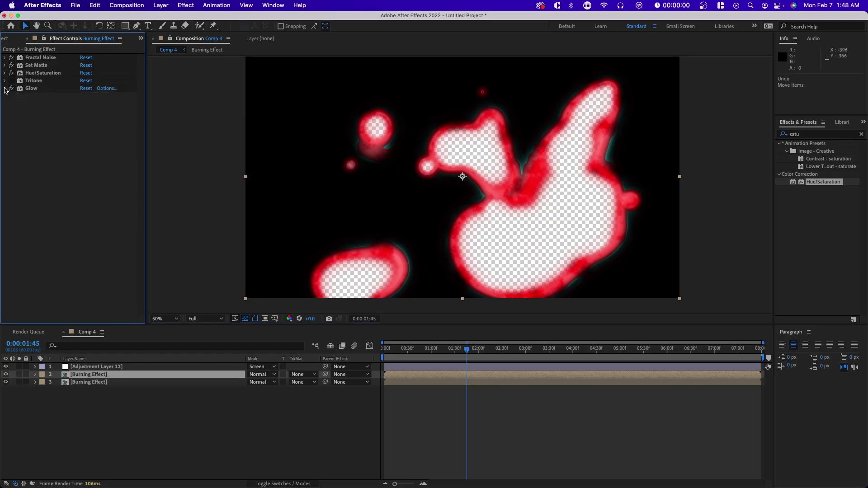
pyautogui.click(5, 80)
pyautogui.click(122, 410)
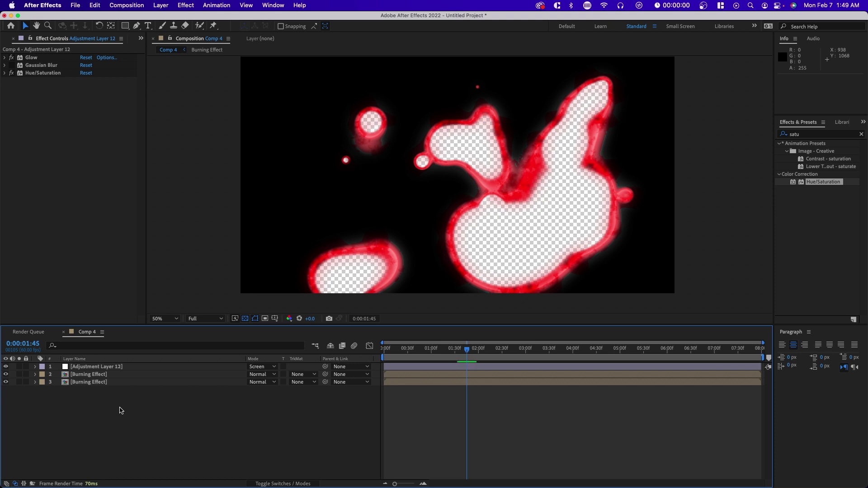
pyautogui.click(468, 353)
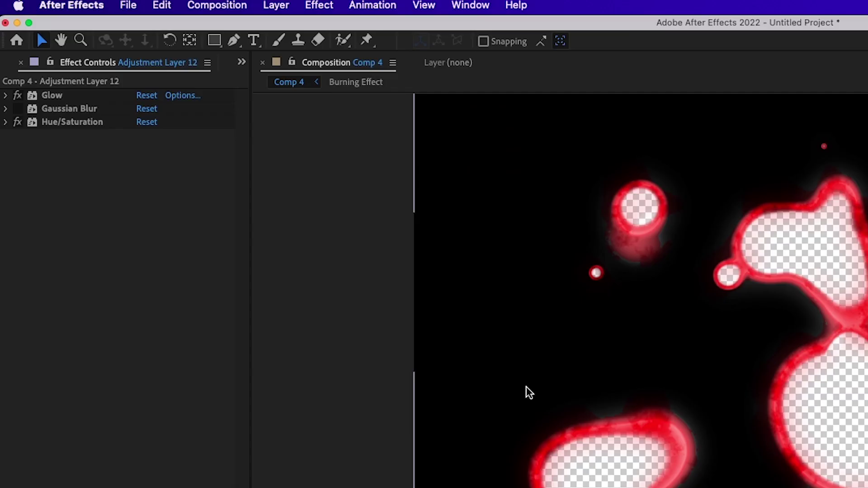
# Add Comp 4 to the render queue and open its Lossless output module settings.
pyautogui.click(131, 9)
pyautogui.moveTo(246, 270)
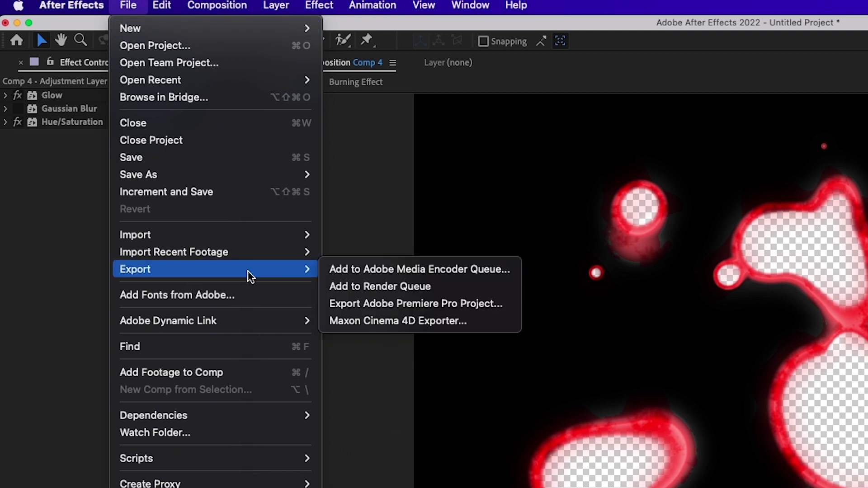
pyautogui.click(350, 285)
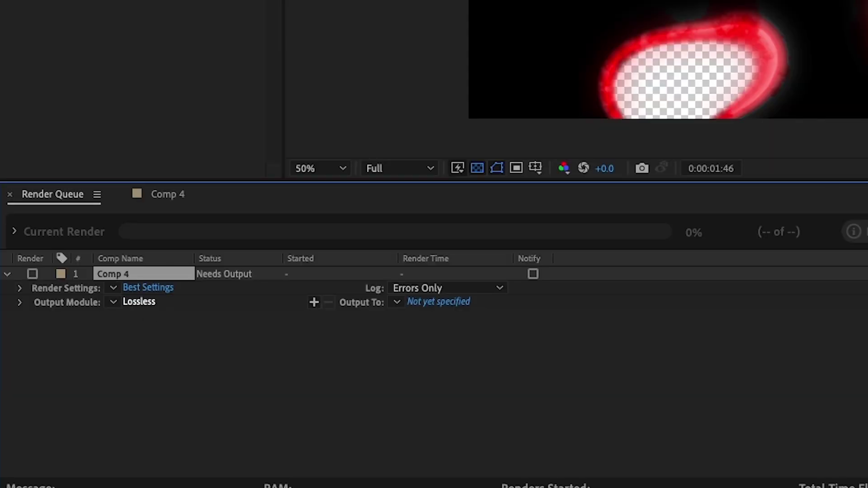
pyautogui.click(138, 302)
pyautogui.click(529, 167)
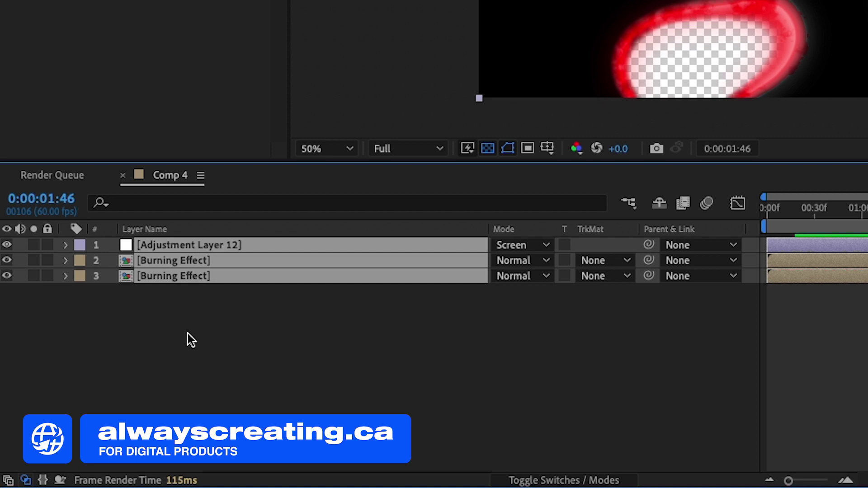
# Pre-compose the adjustment layer and both Burning Effect layers into a new composition named Transition.
pyautogui.rightClick(193, 274)
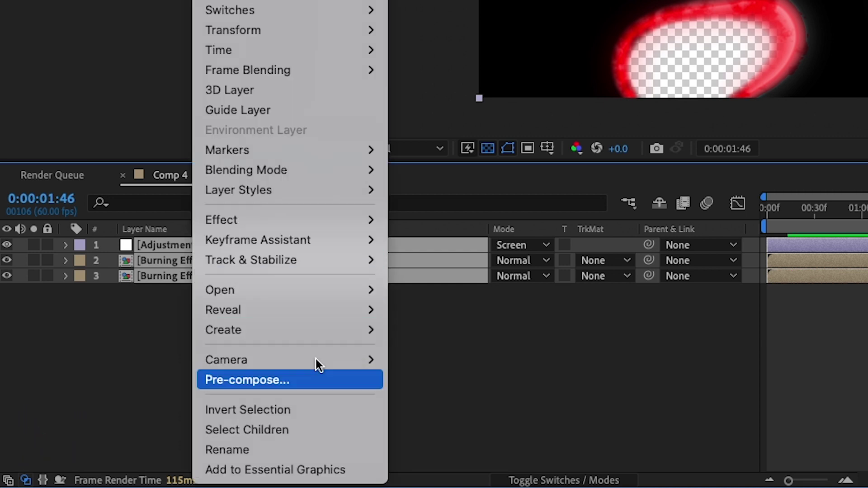
pyautogui.click(316, 378)
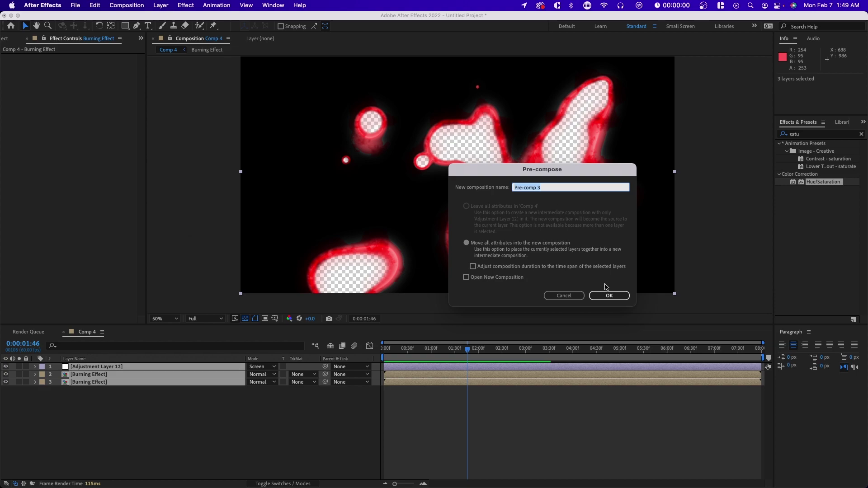
pyautogui.write('Transition')
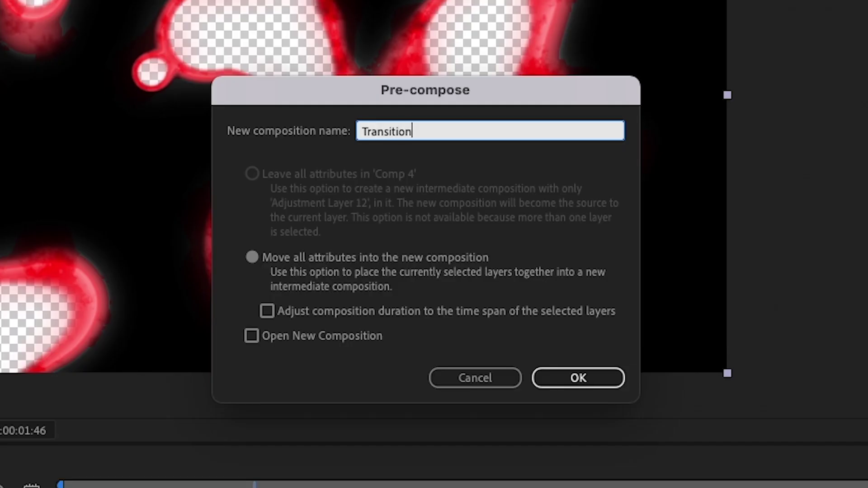
pyautogui.press('Return')
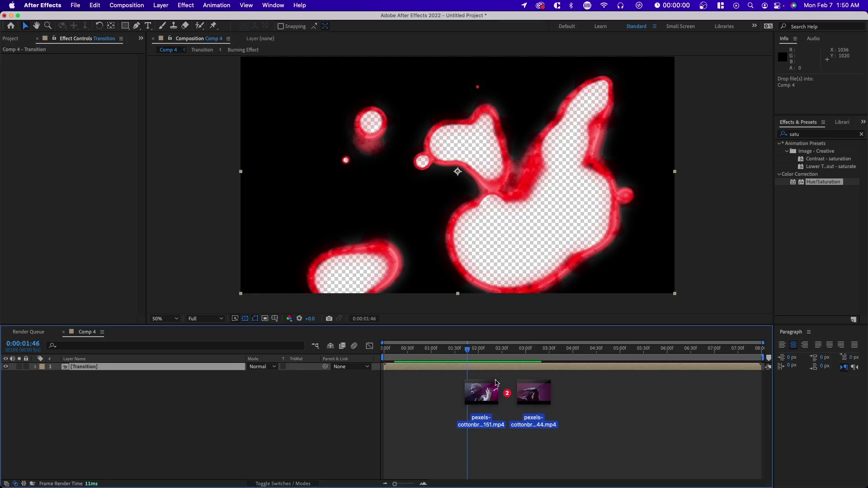
# Add the pexels-cottonbro-7972144 and pexels-cottonbro-7972151 clips to Comp 4 and place the Transition layer above them.
pyautogui.moveTo(499, 387); pyautogui.dragTo(487, 383)
pyautogui.click(524, 390)
pyautogui.moveTo(428, 369); pyautogui.dragTo(481, 372)
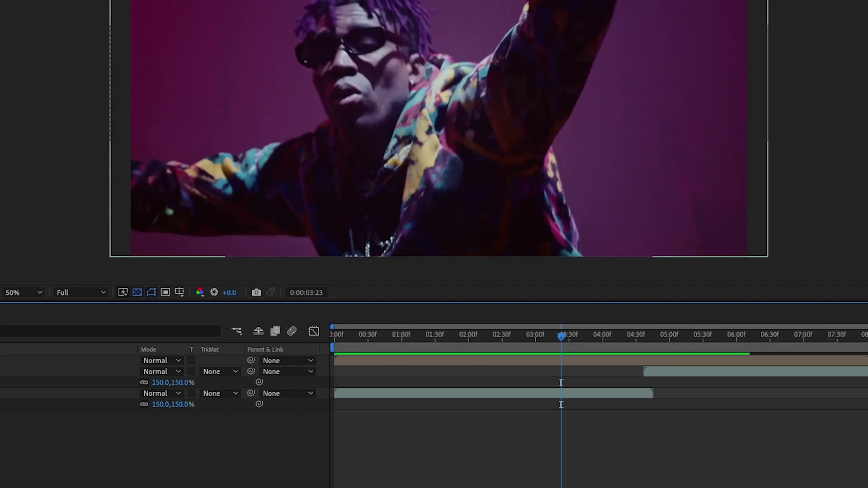
pyautogui.moveTo(67, 393); pyautogui.dragTo(68, 366)
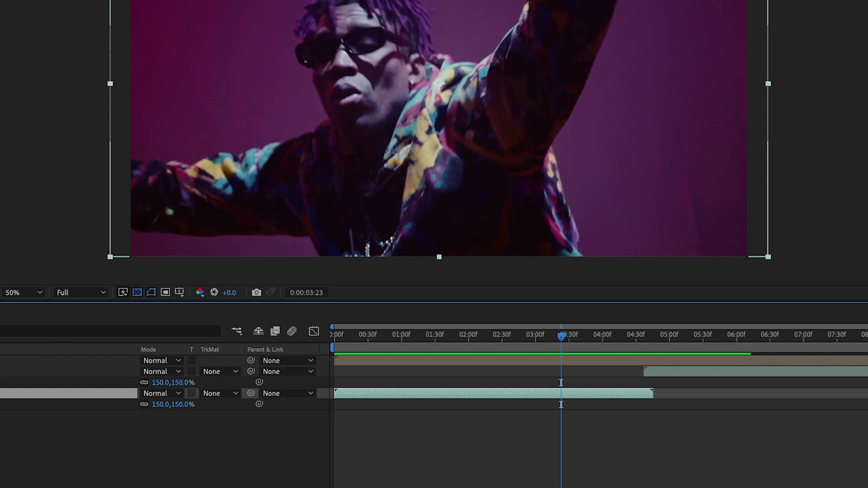
# Overlap the clips with pexels-cottonbro-7972151 at the bottom, starting it and the Transition layer at about 0:00:03:23.
pyautogui.moveTo(684, 391); pyautogui.dragTo(652, 391)
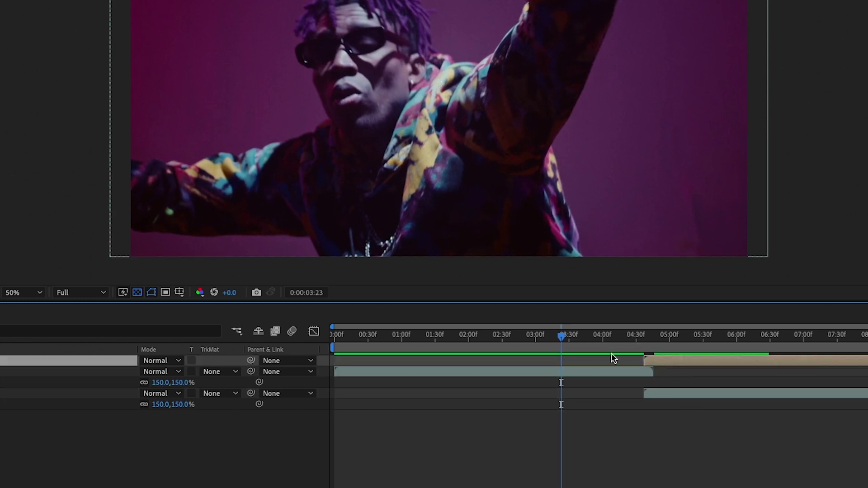
pyautogui.keyDown('shift'); pyautogui.click(666, 394); pyautogui.keyUp('shift')
pyautogui.moveTo(666, 394); pyautogui.dragTo(574, 364)
# Apply Set Matte to the pexels-cottonbro-7972144 clip and take the matte from the Transition layer.
pyautogui.click(612, 372)
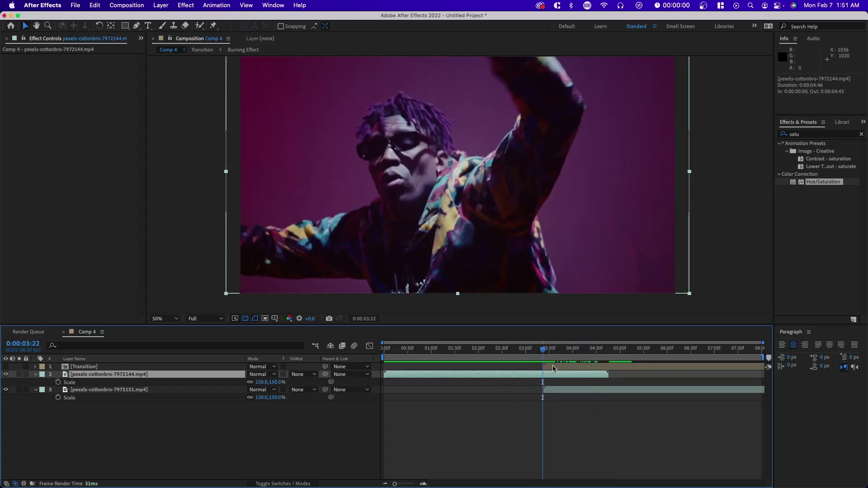
pyautogui.press('space')
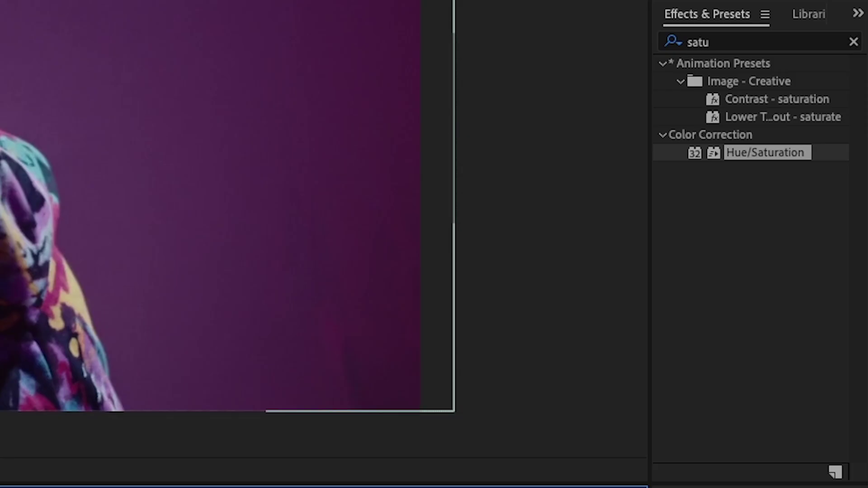
pyautogui.click(812, 135)
pyautogui.write('set')
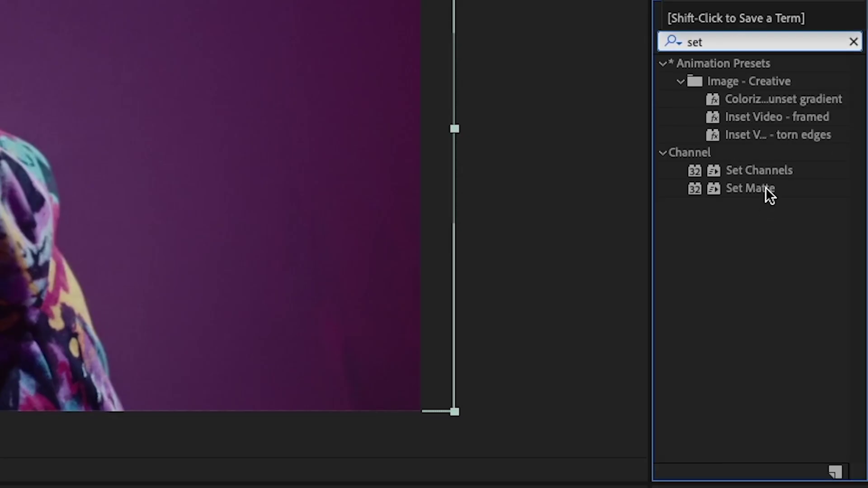
pyautogui.moveTo(767, 194); pyautogui.dragTo(0, 487)
pyautogui.moveTo(480, 383)
pyautogui.mouseDown()
pyautogui.moveTo(474, 376)
pyautogui.moveTo(493, 380)
pyautogui.mouseUp()
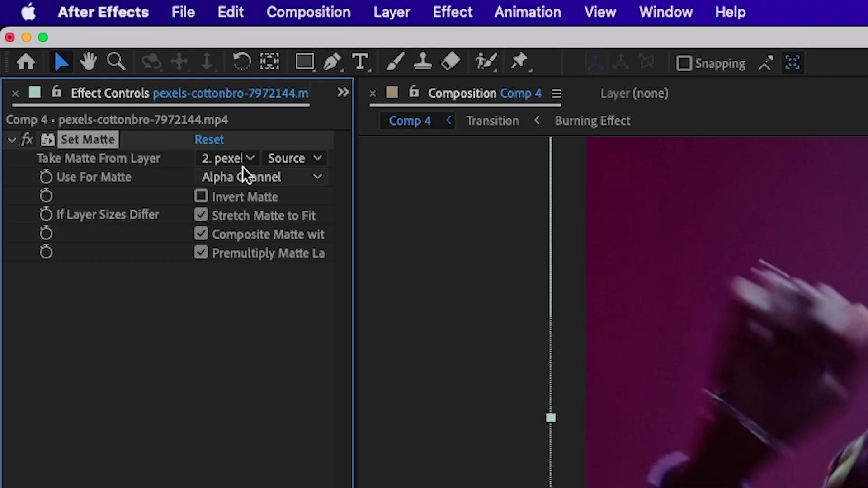
pyautogui.click(97, 66)
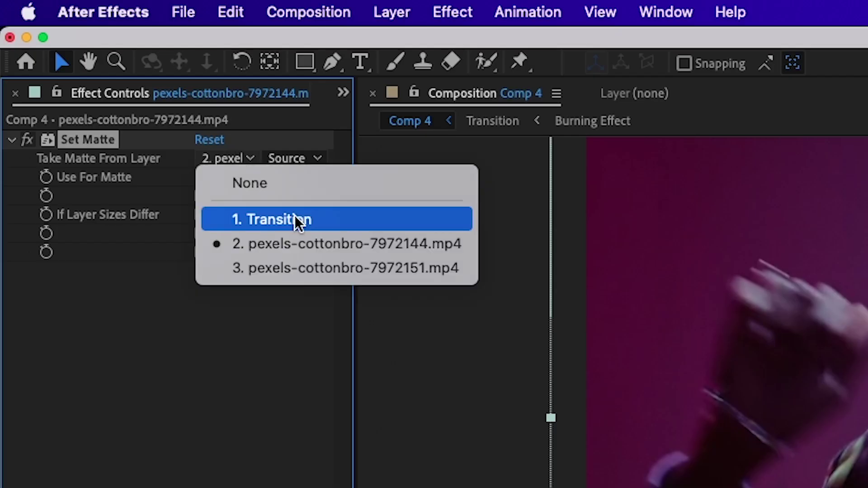
pyautogui.click(122, 88)
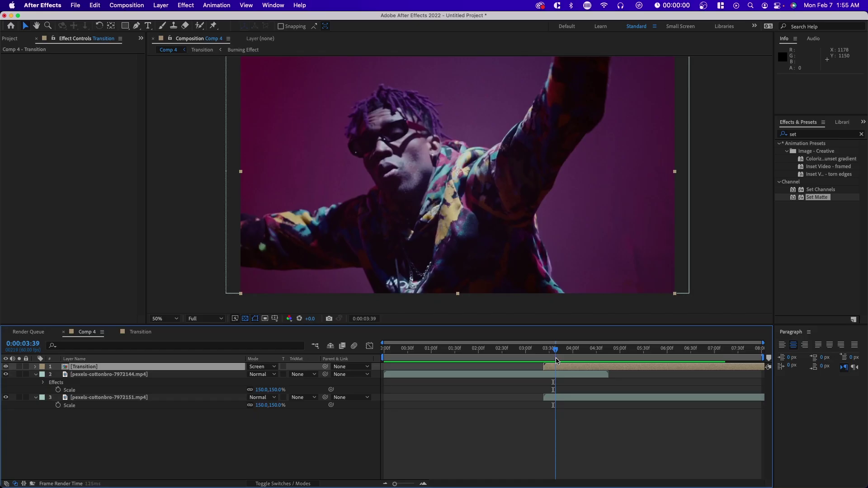
# In the nested Burning Effect composition, move the black solid's second Burn keyframe to 00:30f and shift the last one earlier.
pyautogui.moveTo(556, 359); pyautogui.dragTo(612, 366)
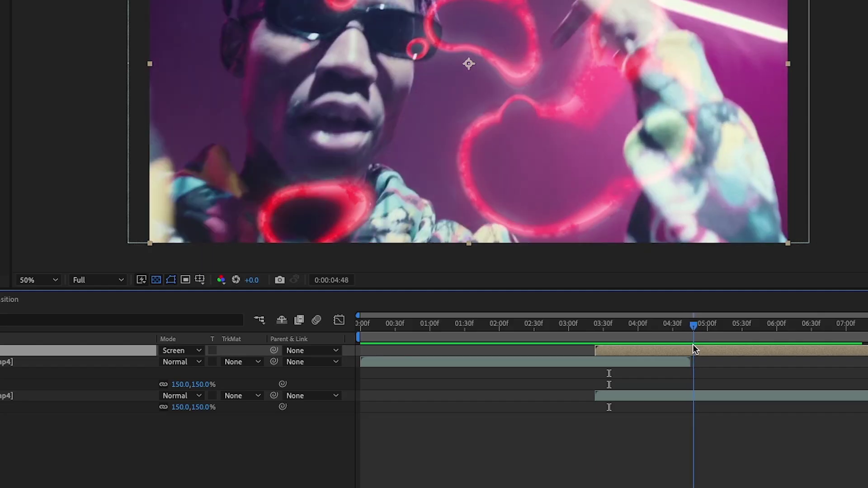
pyautogui.moveTo(692, 344)
pyautogui.mouseDown()
pyautogui.moveTo(633, 341)
pyautogui.moveTo(686, 343)
pyautogui.mouseUp()
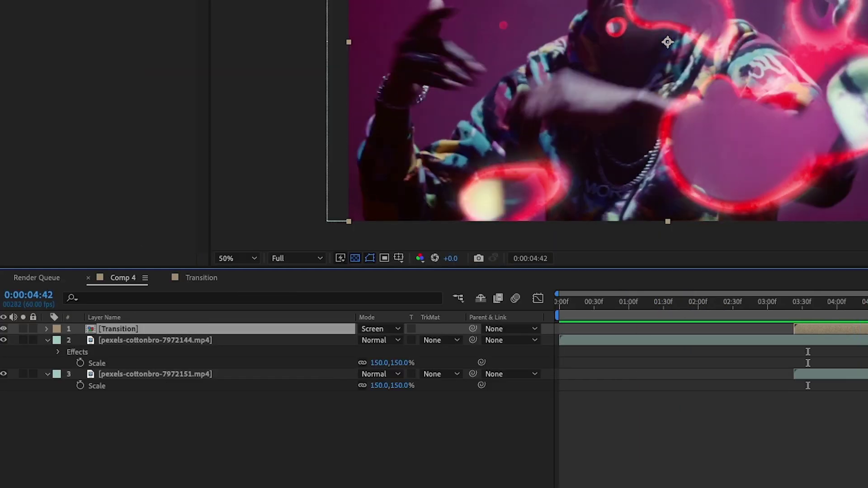
pyautogui.click(186, 275)
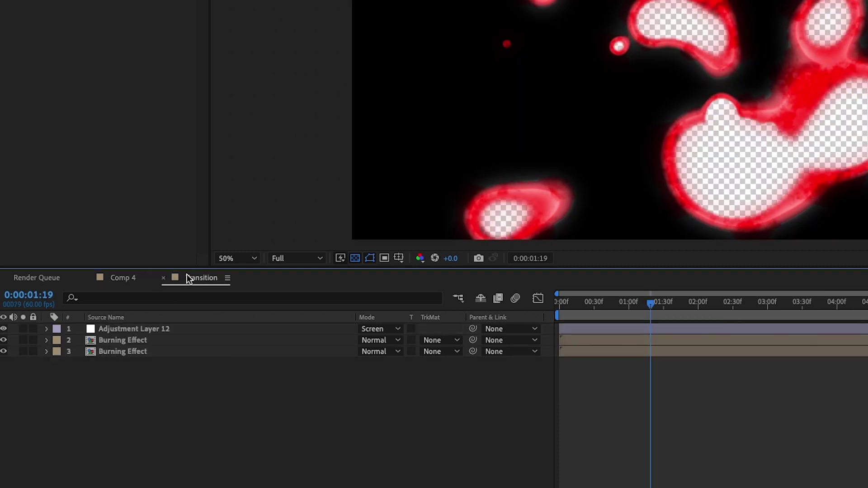
pyautogui.click(111, 352)
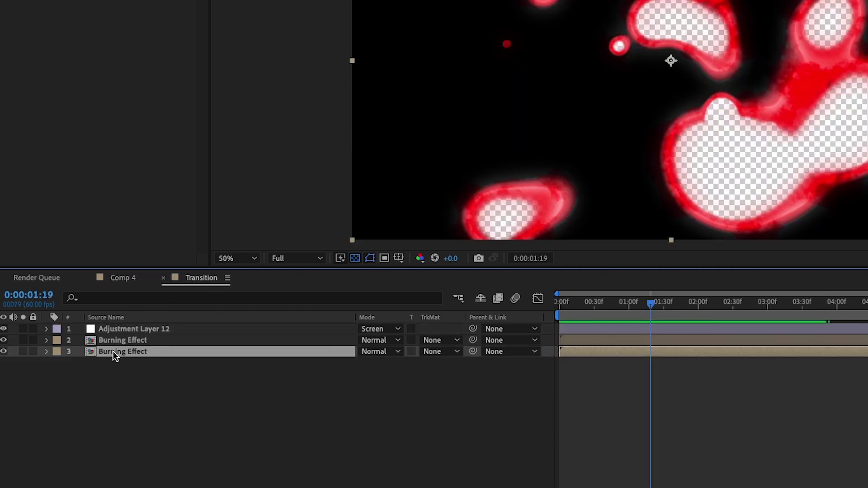
pyautogui.doubleClick(132, 351)
pyautogui.click(769, 328)
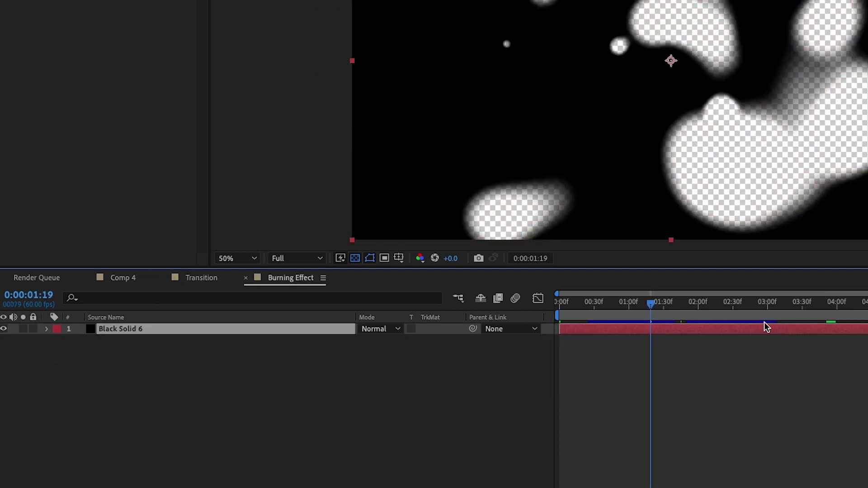
pyautogui.press('u')
pyautogui.moveTo(677, 379)
pyautogui.mouseDown()
pyautogui.moveTo(436, 398)
pyautogui.moveTo(407, 382)
pyautogui.mouseUp()
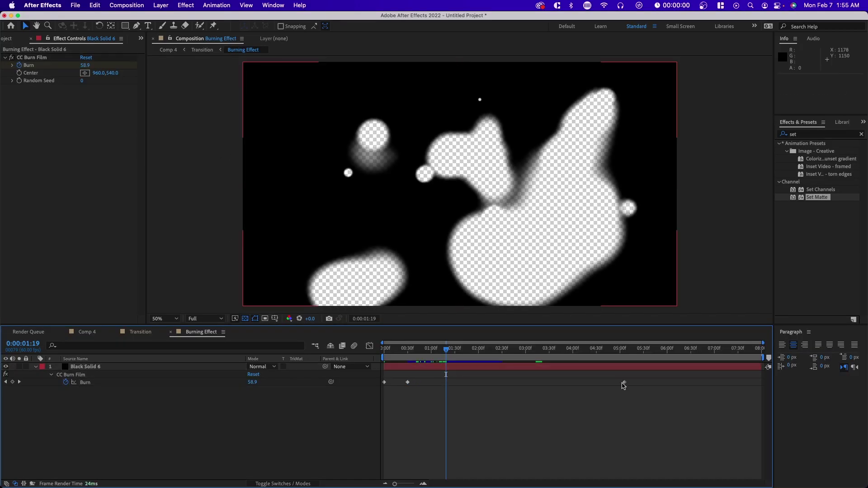
pyautogui.moveTo(623, 384); pyautogui.dragTo(441, 382)
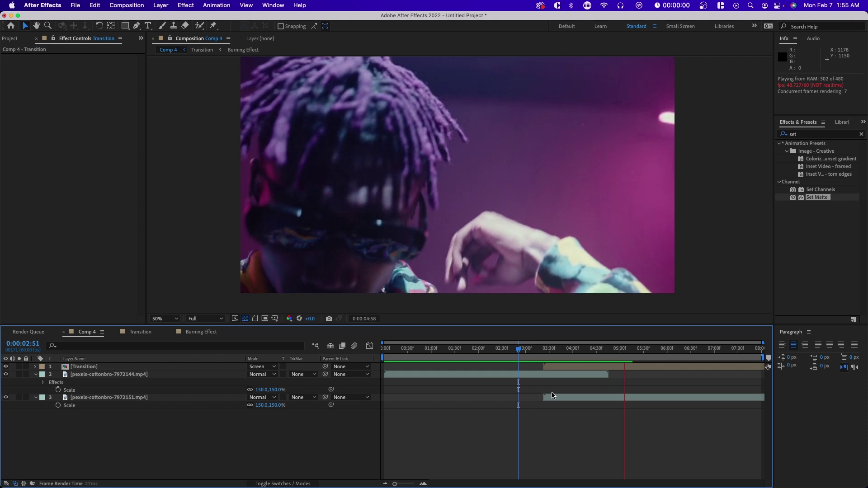
# Preview the burning transition in Comp 4 around the start of the Transition layer.
pyautogui.moveTo(549, 352)
pyautogui.mouseDown()
pyautogui.moveTo(583, 366)
pyautogui.moveTo(616, 358)
pyautogui.moveTo(563, 366)
pyautogui.mouseUp()
pyautogui.click(590, 375)
pyautogui.moveTo(491, 369); pyautogui.dragTo(523, 372)
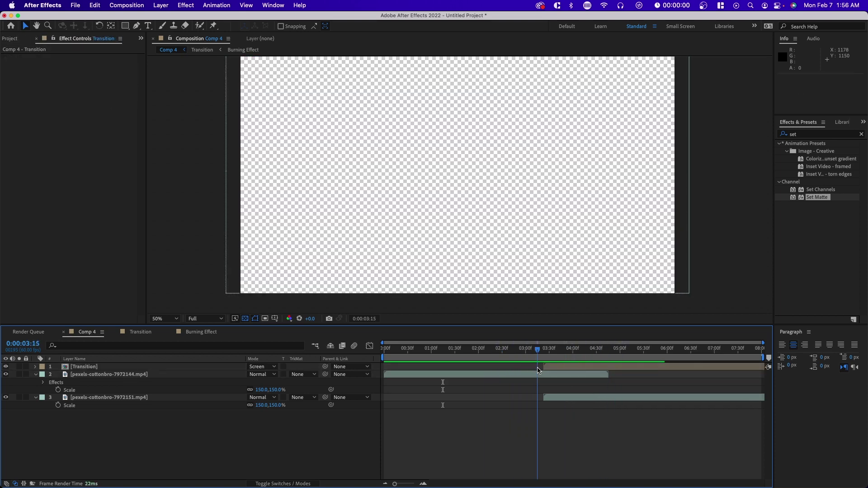
pyautogui.moveTo(456, 372); pyautogui.dragTo(546, 368)
pyautogui.click(557, 367)
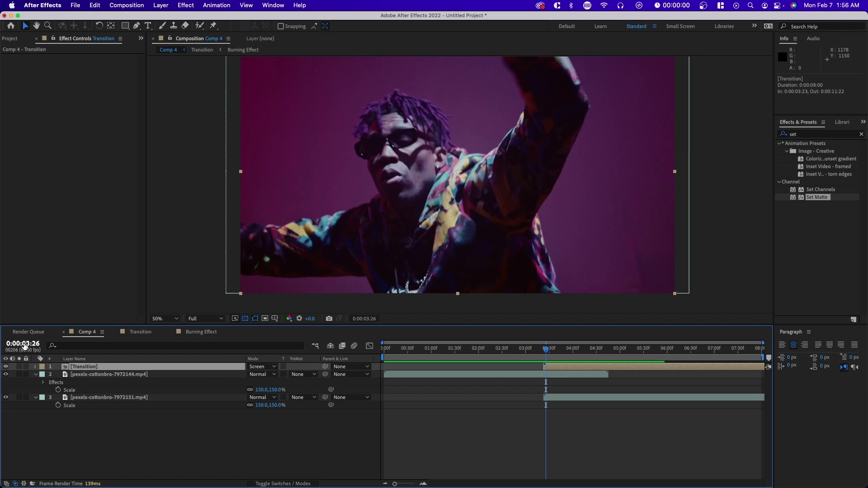
# Split the pexels-cottonbro-7972144 clip at 0:00:03:23, where the Transition layer begins.
pyautogui.moveTo(520, 357); pyautogui.dragTo(538, 359)
pyautogui.click(544, 355)
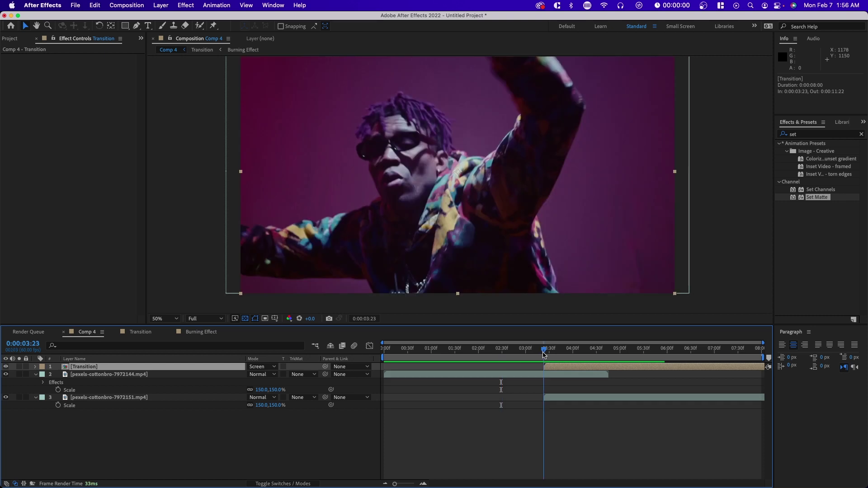
pyautogui.click(544, 375)
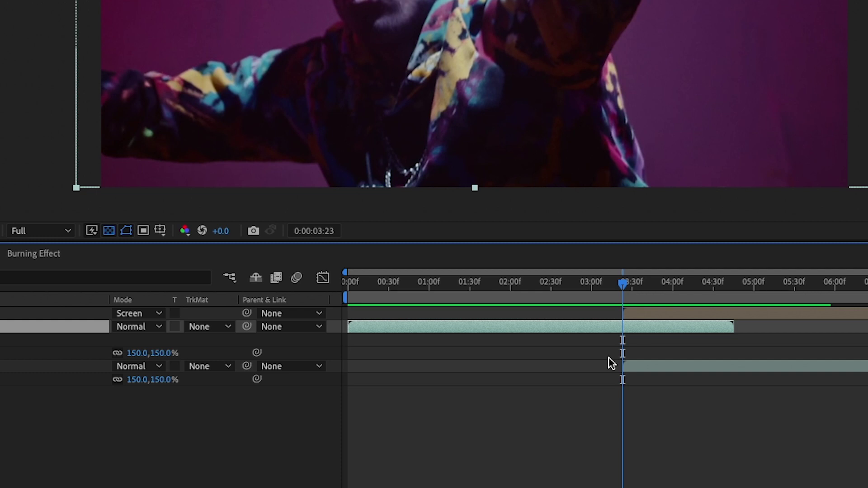
pyautogui.hotkey('ctrl', 'shift', 'd')
pyautogui.click(573, 290)
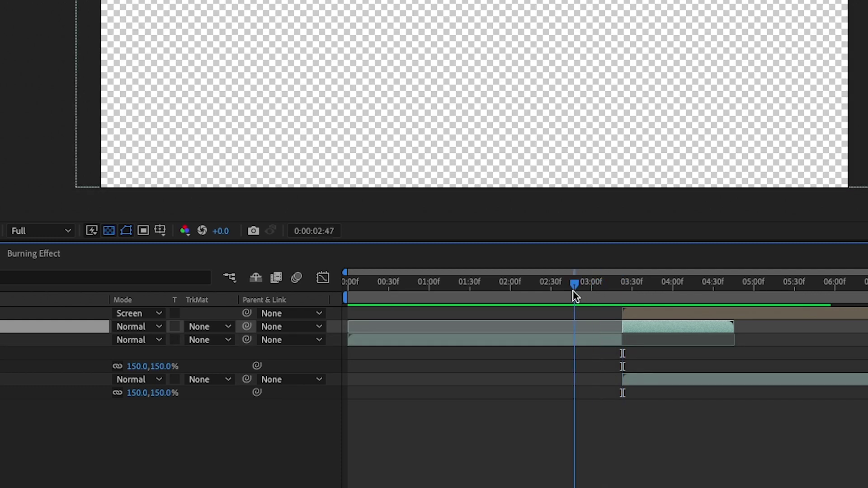
# Disable Set Matte on the first part of the split pexels-cottonbro-7972144 clip and play back the composition.
pyautogui.click(564, 340)
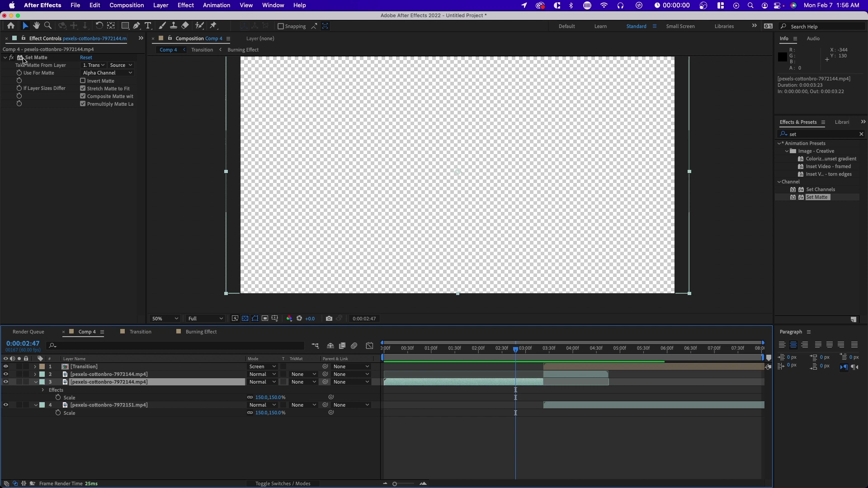
pyautogui.press('space')
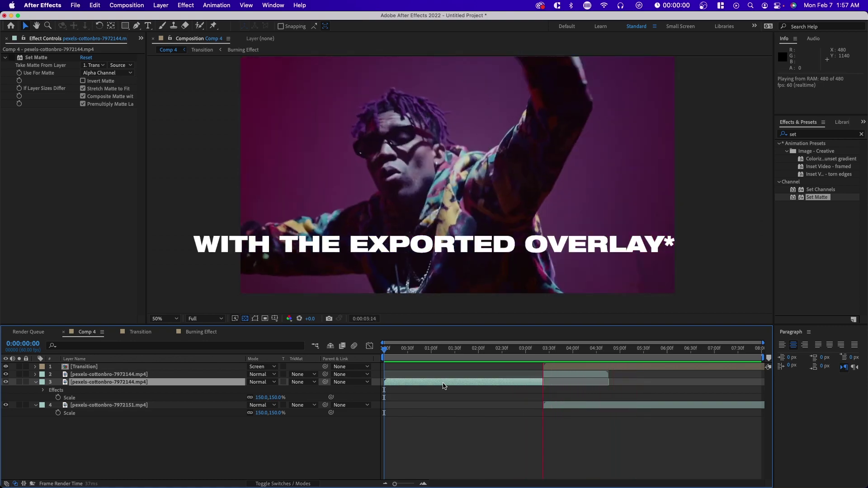
pyautogui.click(443, 349)
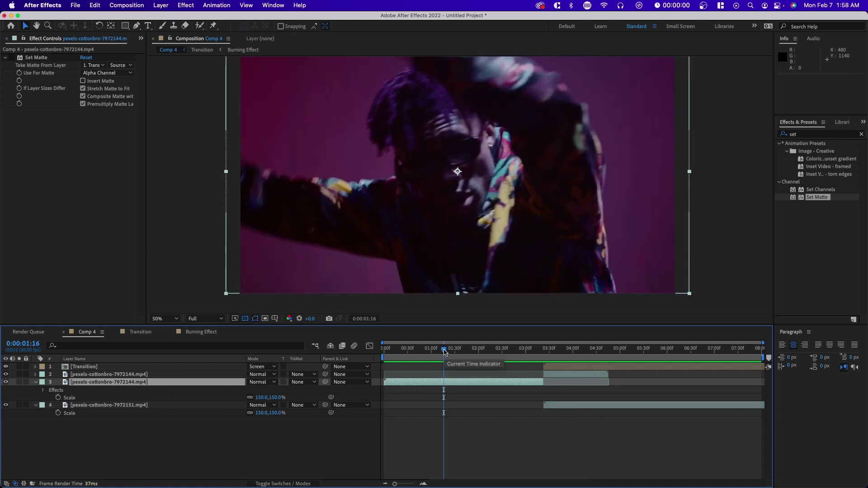